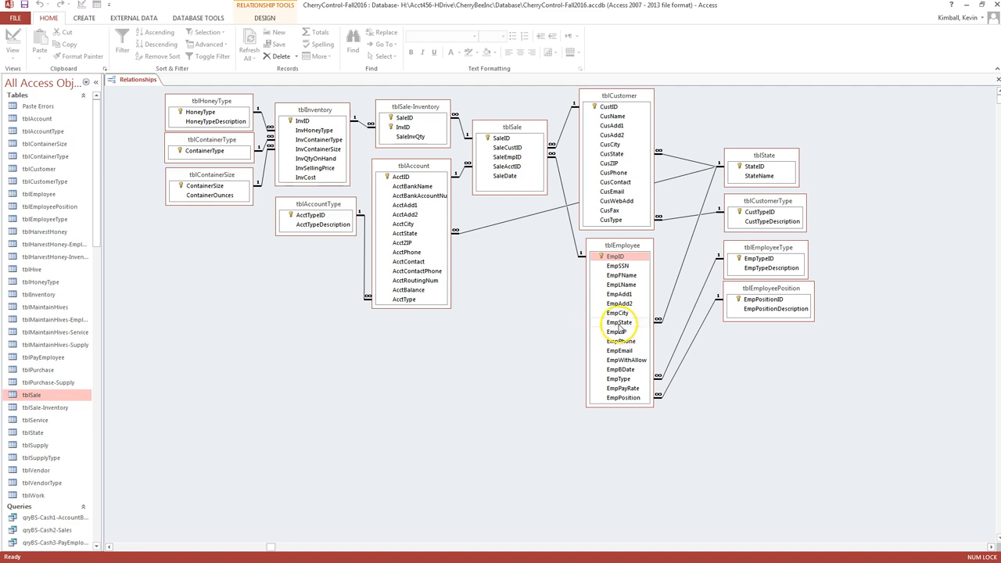
# Switch to CaseWare IDEA, widen the file tree, and examine the employee address fields in 14IncludeCustomerState.
pyautogui.click(970, 8)
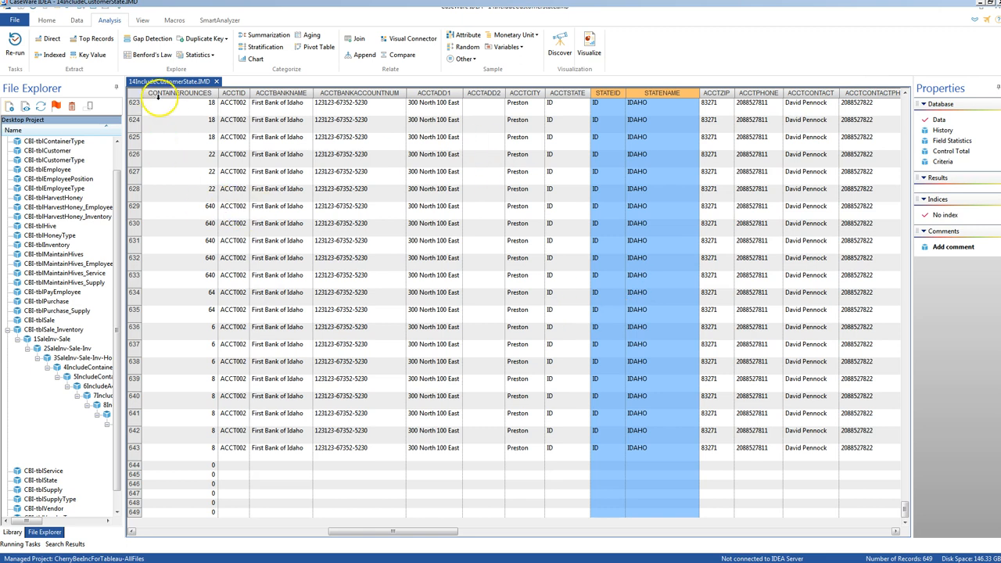
pyautogui.moveTo(125, 149); pyautogui.dragTo(161, 150)
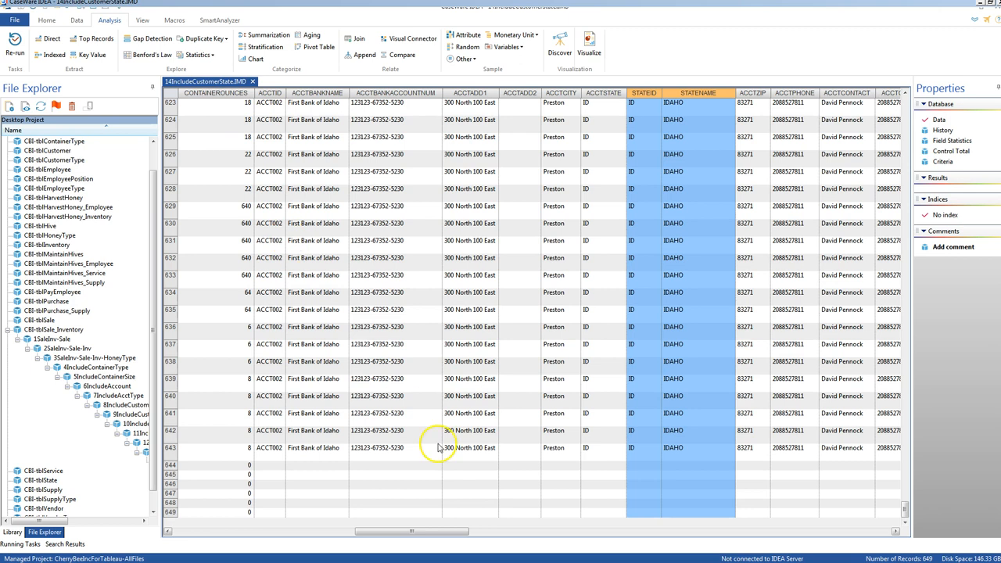
pyautogui.moveTo(407, 538); pyautogui.dragTo(830, 535)
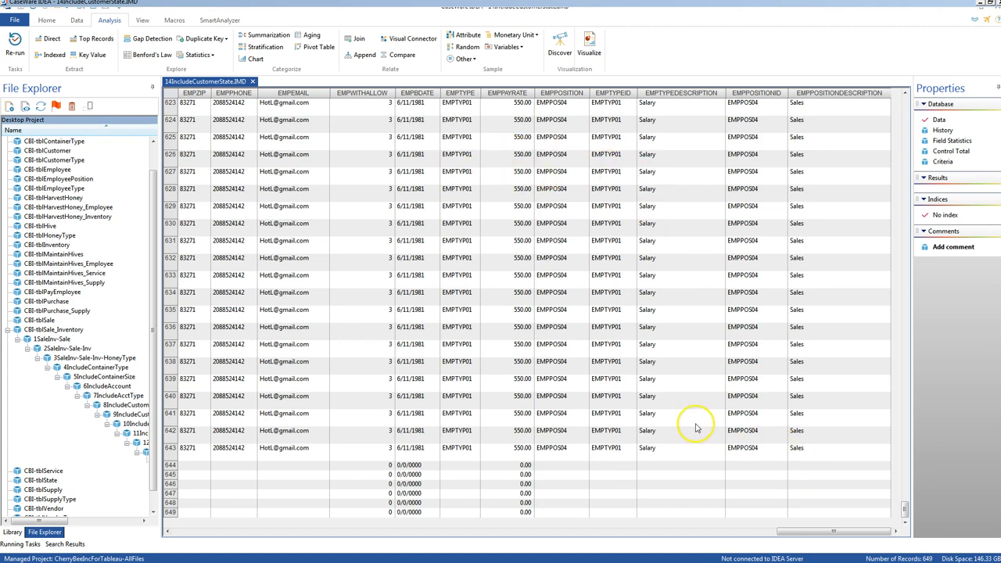
pyautogui.click(167, 533)
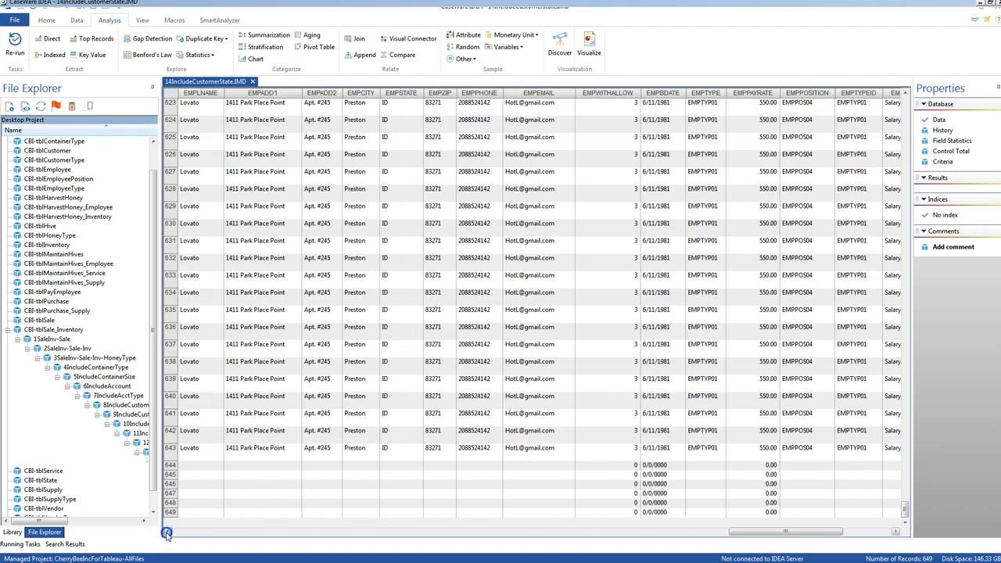
pyautogui.click(166, 532)
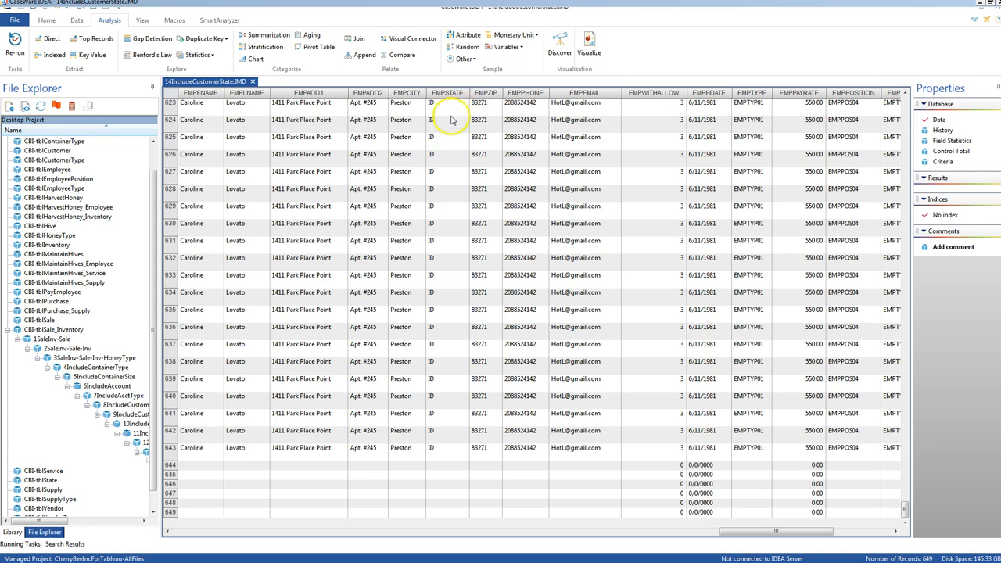
# Start a database join on 14IncludeCustomerState, naming the output 15IncludeEmployeeState and choosing CBI-tblState as the secondary database.
pyautogui.click(356, 41)
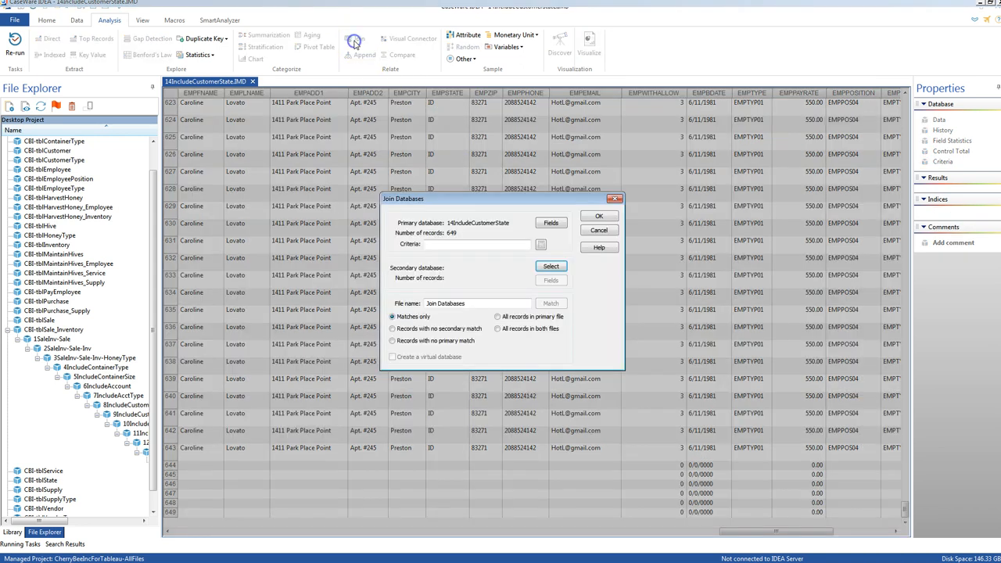
pyautogui.moveTo(476, 307); pyautogui.dragTo(364, 291)
pyautogui.write('15IncludeEmployeeState')
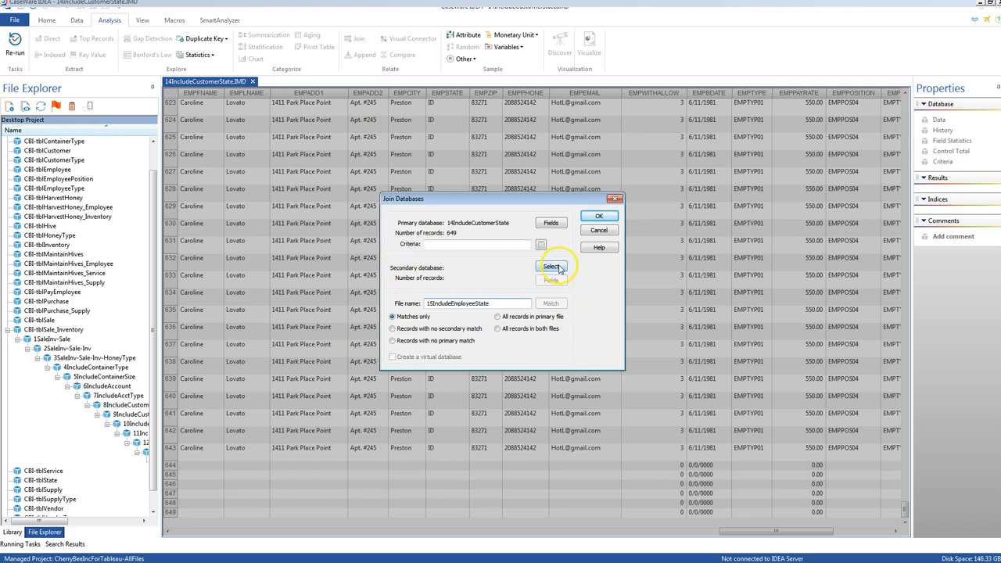
pyautogui.click(556, 269)
pyautogui.moveTo(997, 107); pyautogui.dragTo(584, 90)
pyautogui.moveTo(581, 175); pyautogui.dragTo(579, 242)
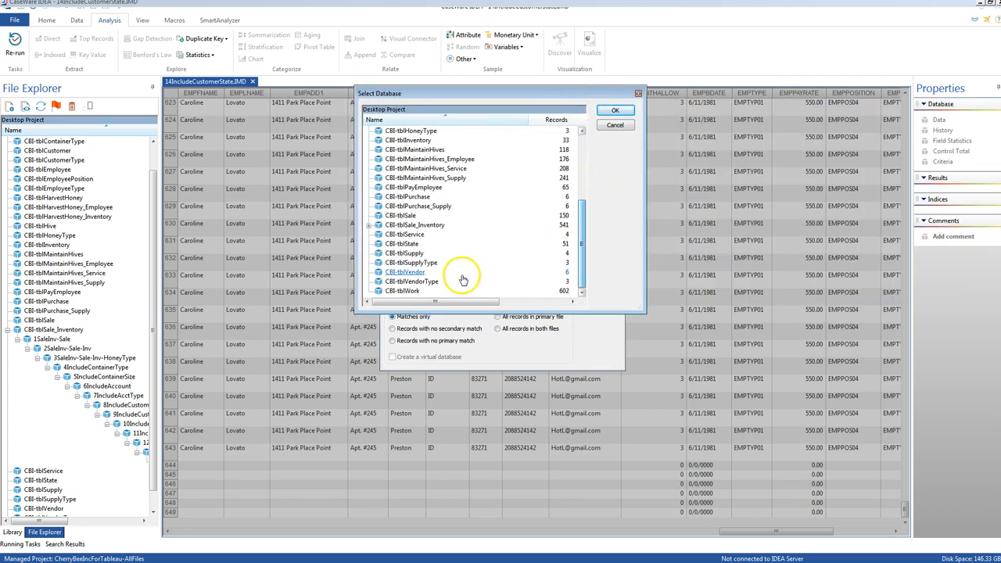
pyautogui.click(402, 243)
pyautogui.click(614, 112)
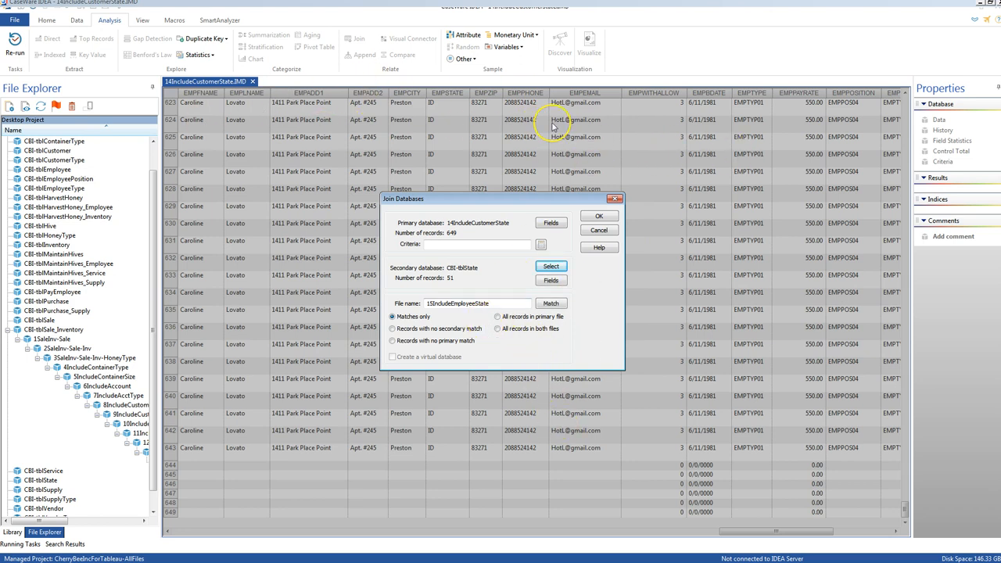
# Match the primary key field EMPSTATE, in ascending order, to STATEID in the secondary database.
pyautogui.click(551, 304)
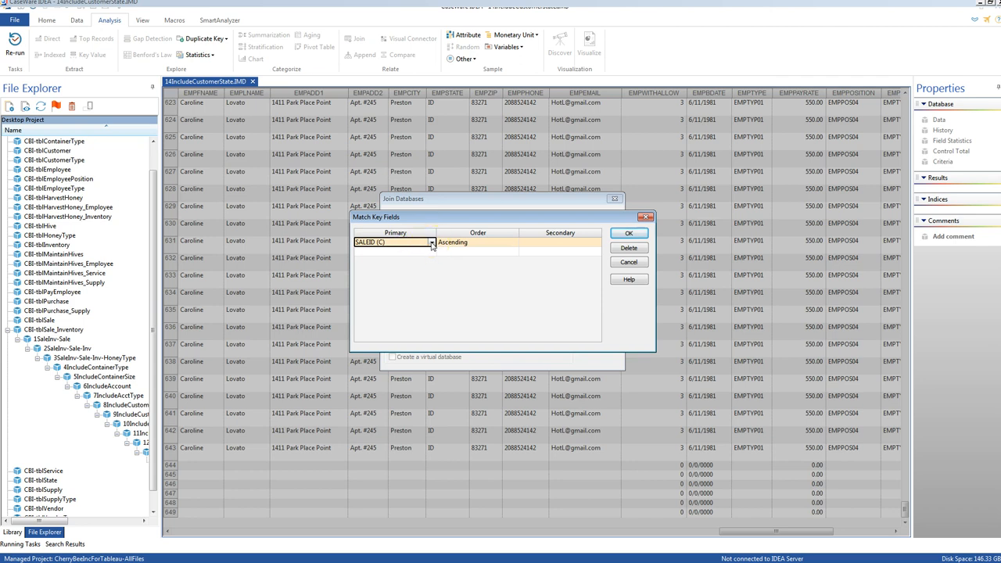
pyautogui.click(431, 242)
pyautogui.moveTo(443, 261); pyautogui.dragTo(441, 336)
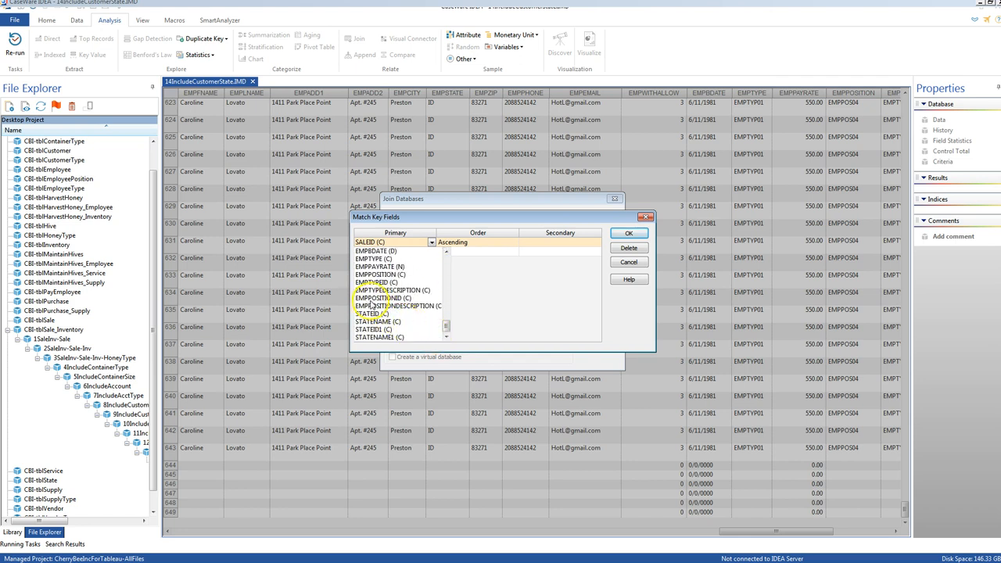
pyautogui.click(446, 251)
pyautogui.click(446, 251)
pyautogui.click(445, 251)
pyautogui.click(445, 251)
pyautogui.click(445, 251)
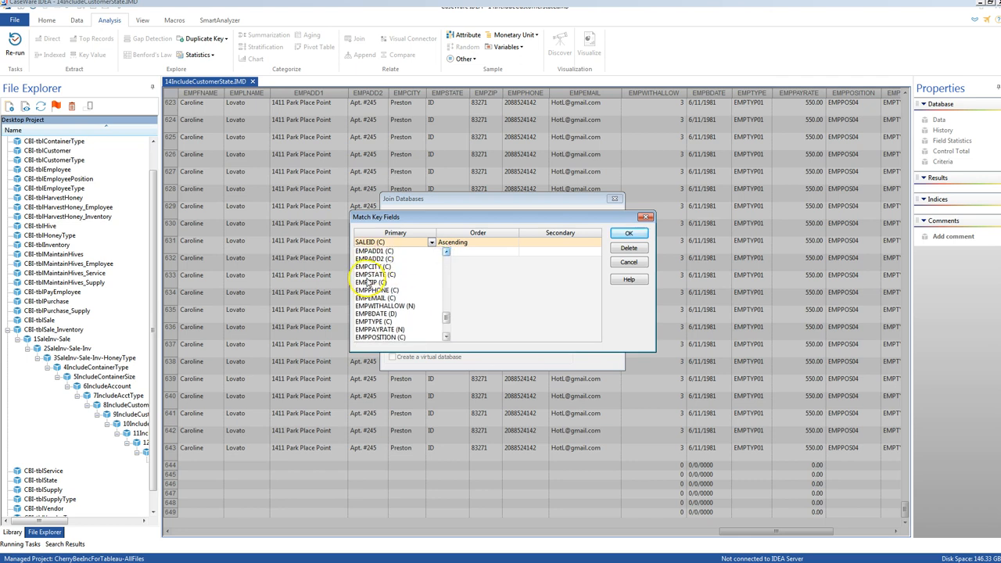
pyautogui.click(369, 274)
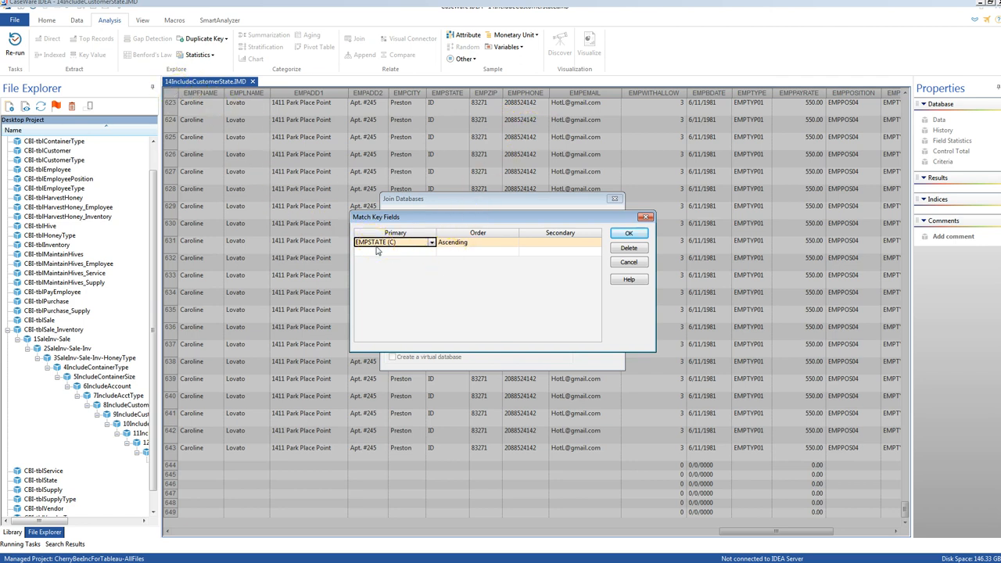
pyautogui.click(543, 242)
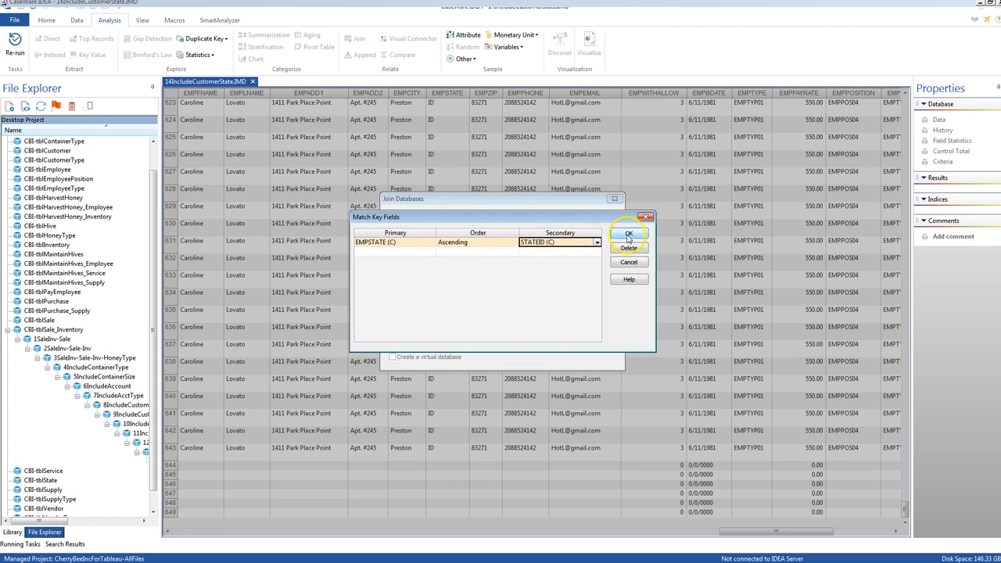
pyautogui.click(628, 233)
# Include both STATEID and STATENAME from the secondary database and run the join with all records in both files.
pyautogui.click(552, 281)
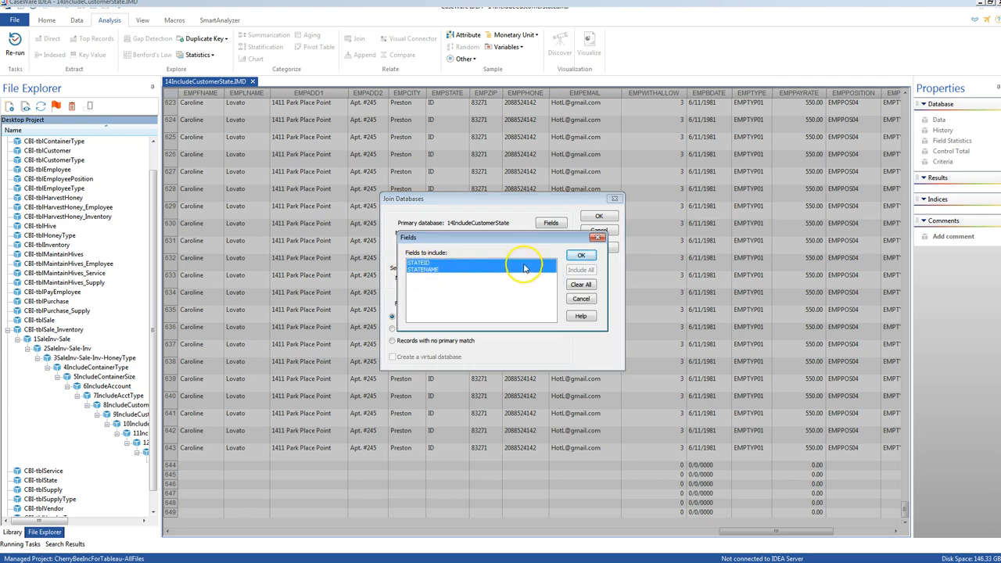
pyautogui.click(582, 256)
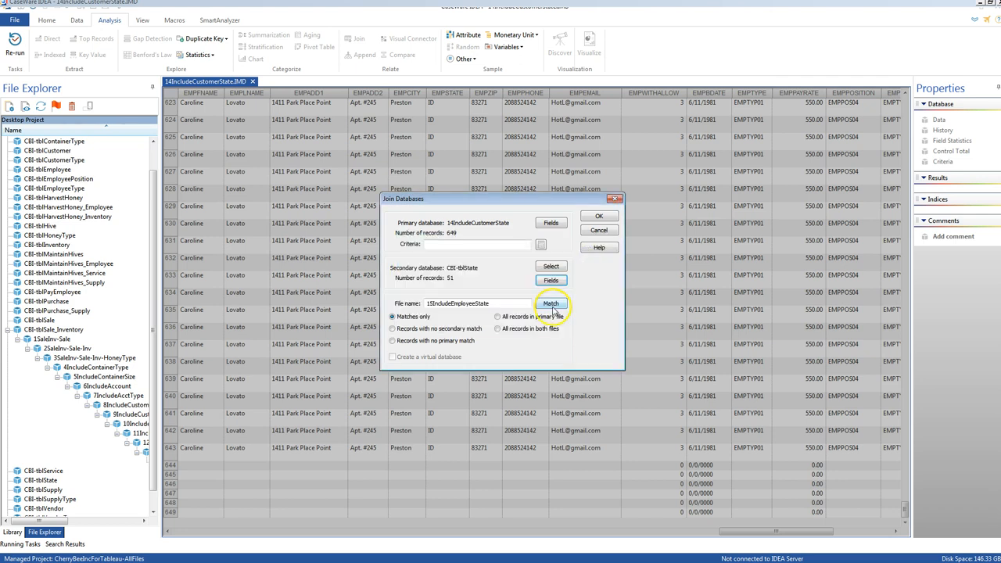
pyautogui.click(497, 329)
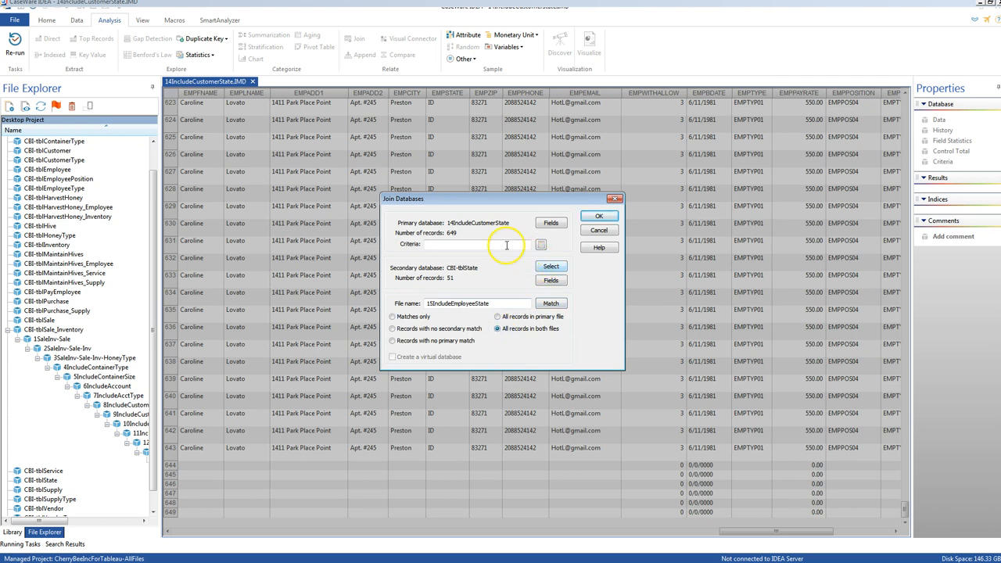
pyautogui.click(597, 216)
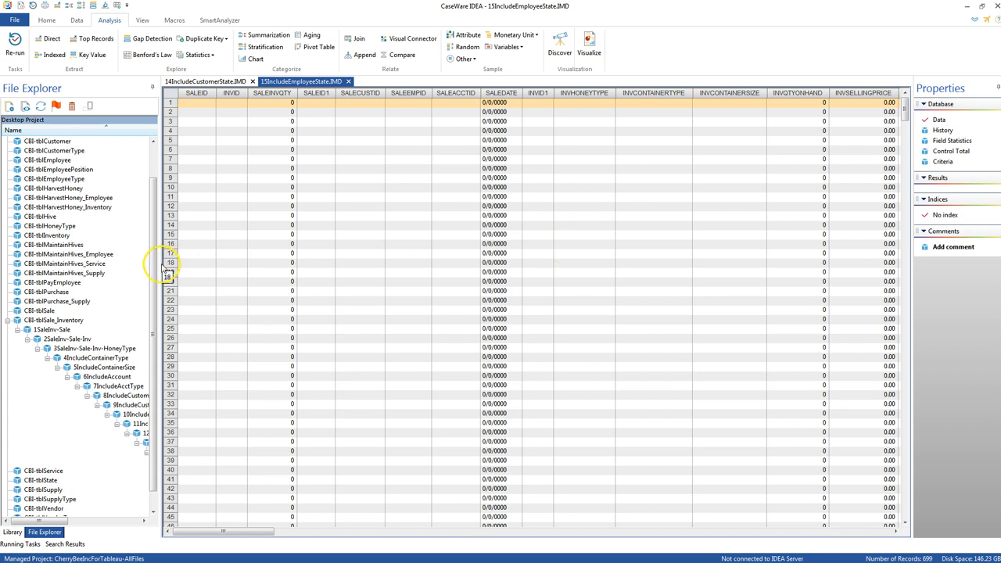
# Widen the file tree to show the record counts, and check the table relationships in Access before returning to IDEA.
pyautogui.moveTo(160, 263); pyautogui.dragTo(331, 252)
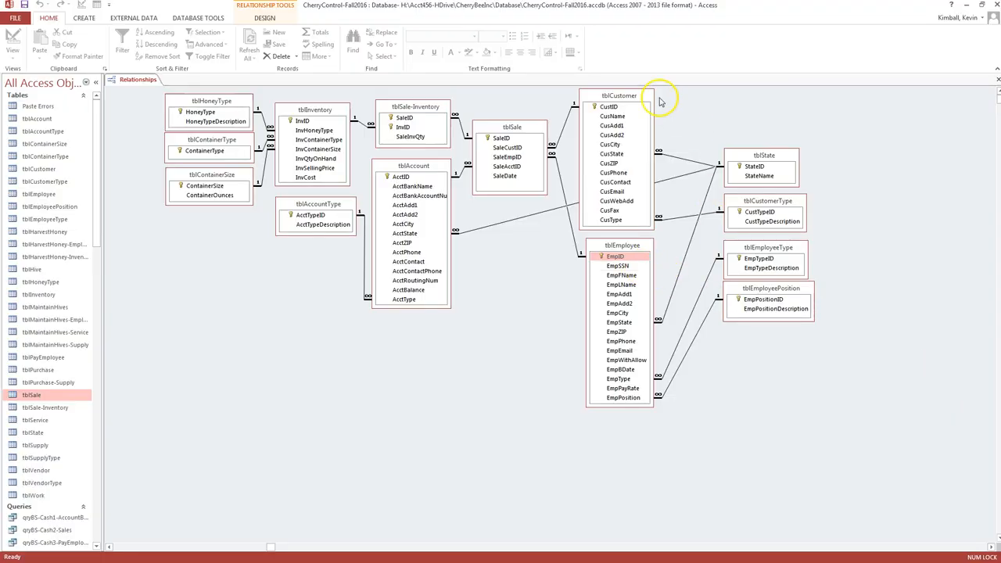
pyautogui.moveTo(649, 99)
pyautogui.mouseDown()
pyautogui.moveTo(637, 113)
pyautogui.moveTo(655, 101)
pyautogui.mouseUp()
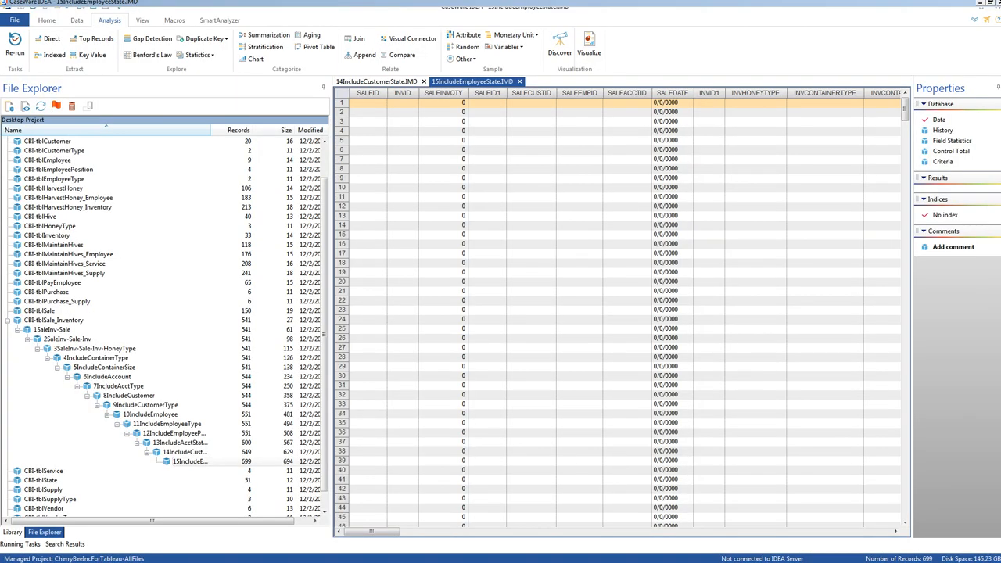
# Move the STATEID2 and STATENAME2 columns of 15IncludeEmployeeState directly after EMPSTATE.
pyautogui.moveTo(384, 532); pyautogui.dragTo(862, 532)
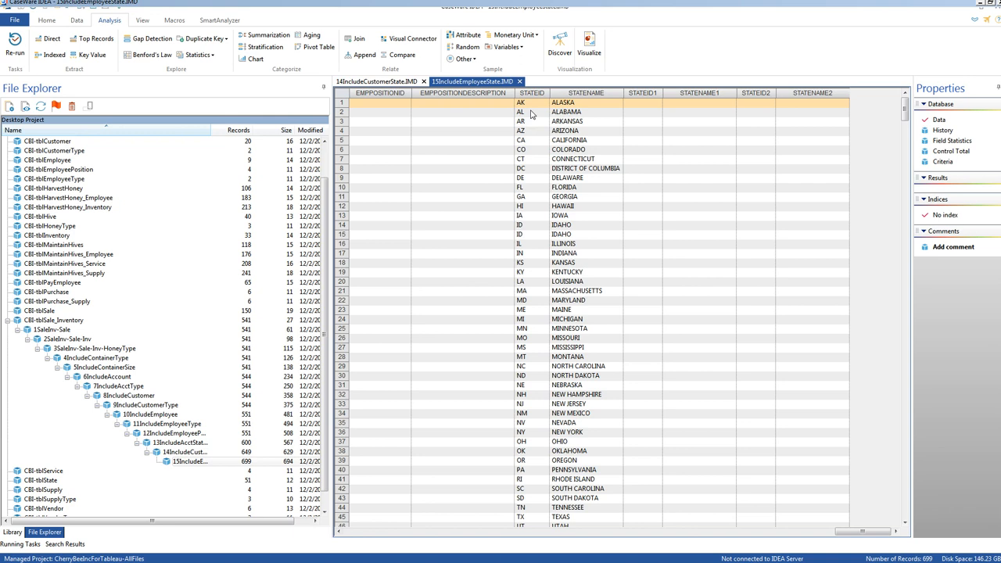
pyautogui.moveTo(852, 533); pyautogui.dragTo(795, 532)
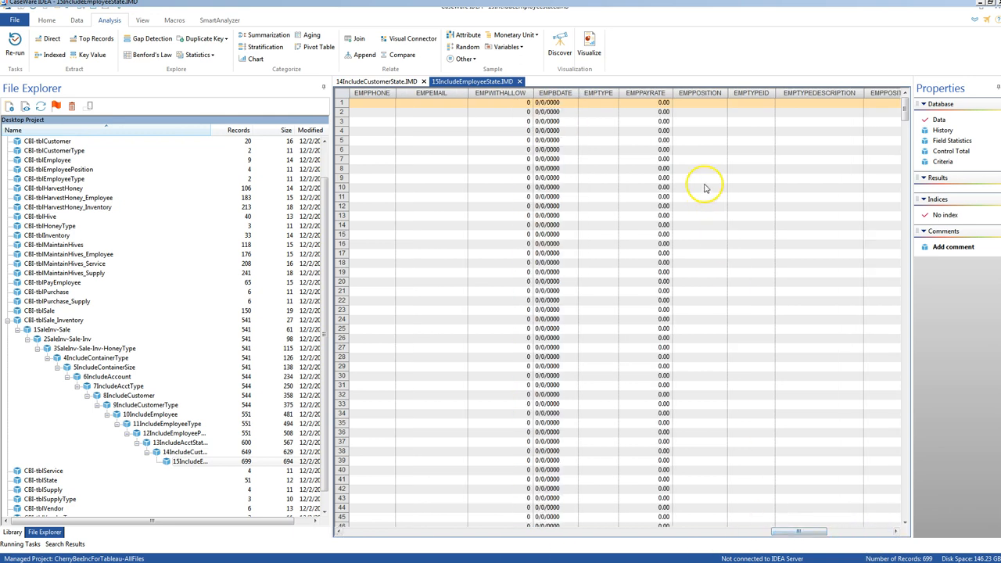
pyautogui.click(895, 532)
pyautogui.click(895, 533)
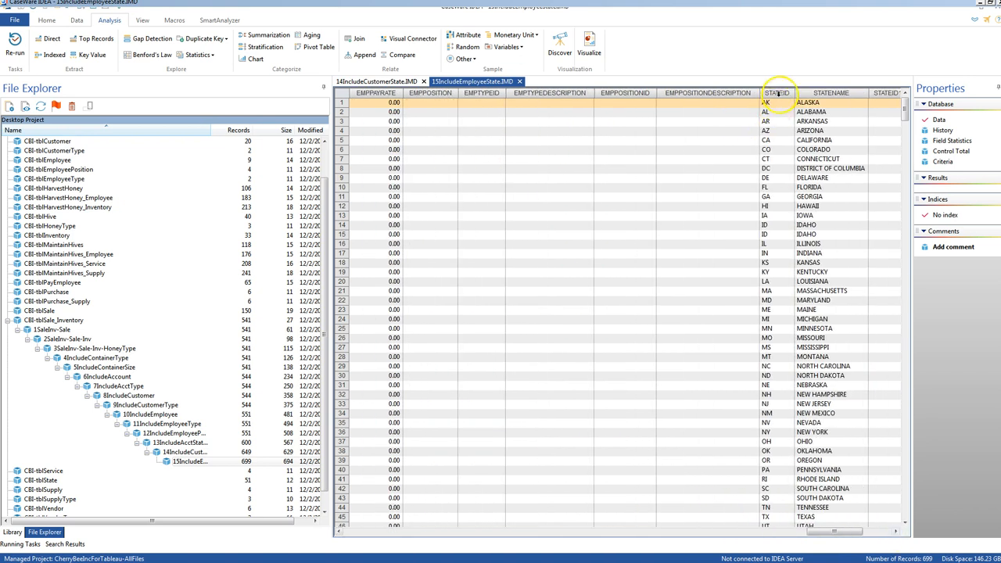
pyautogui.click(896, 532)
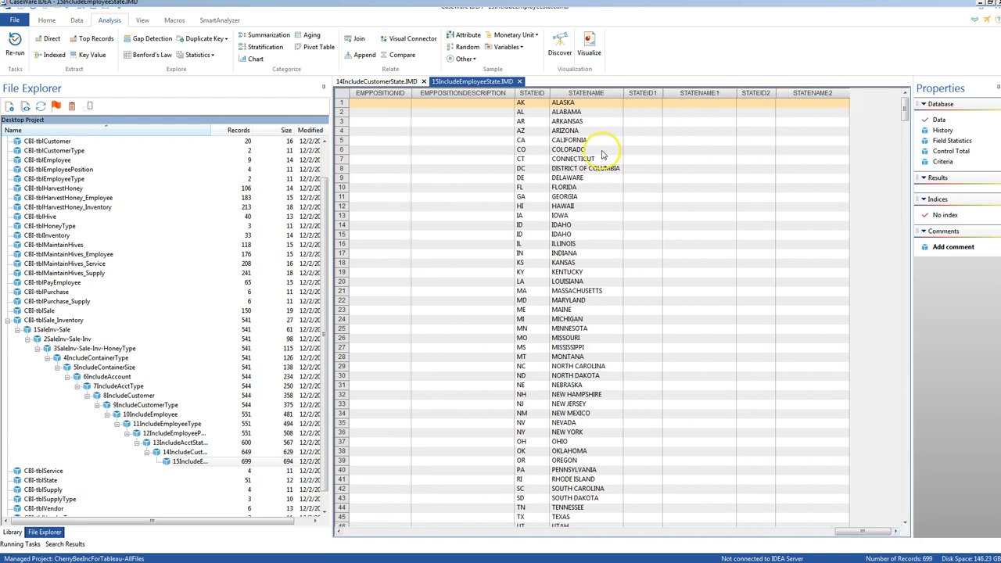
pyautogui.click(532, 92)
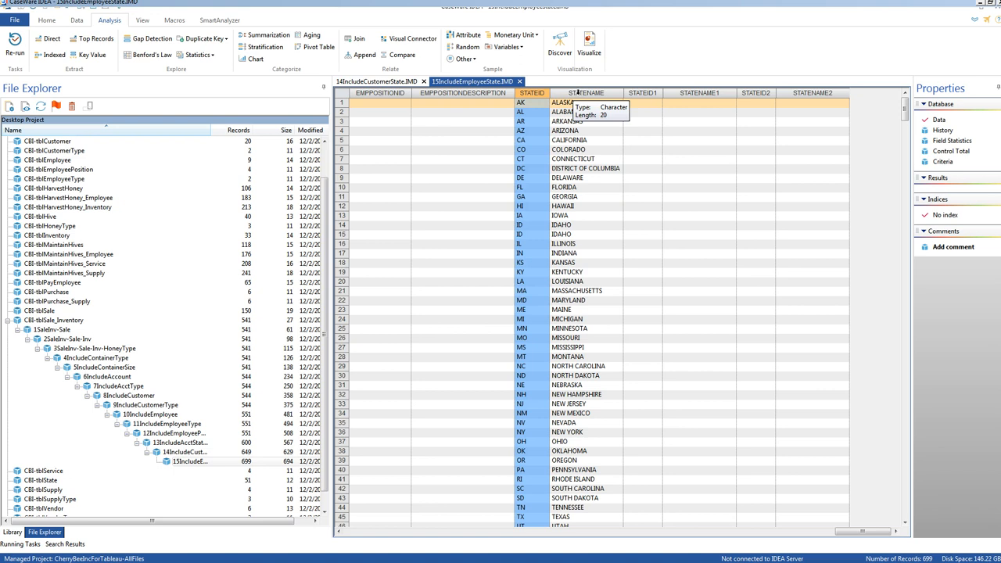
pyautogui.keyDown('ctrl'); pyautogui.click(577, 93); pyautogui.keyUp('ctrl')
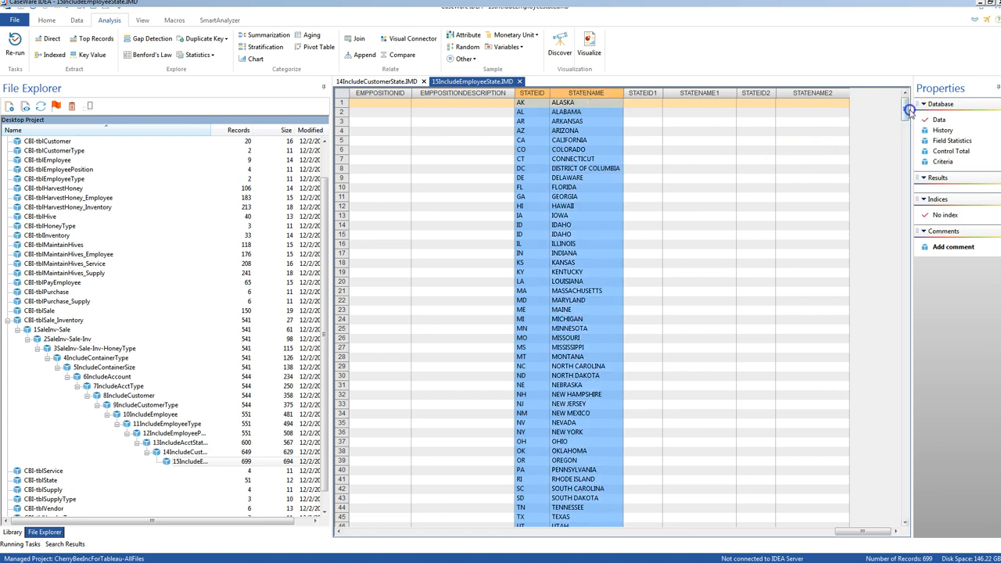
pyautogui.click(763, 93)
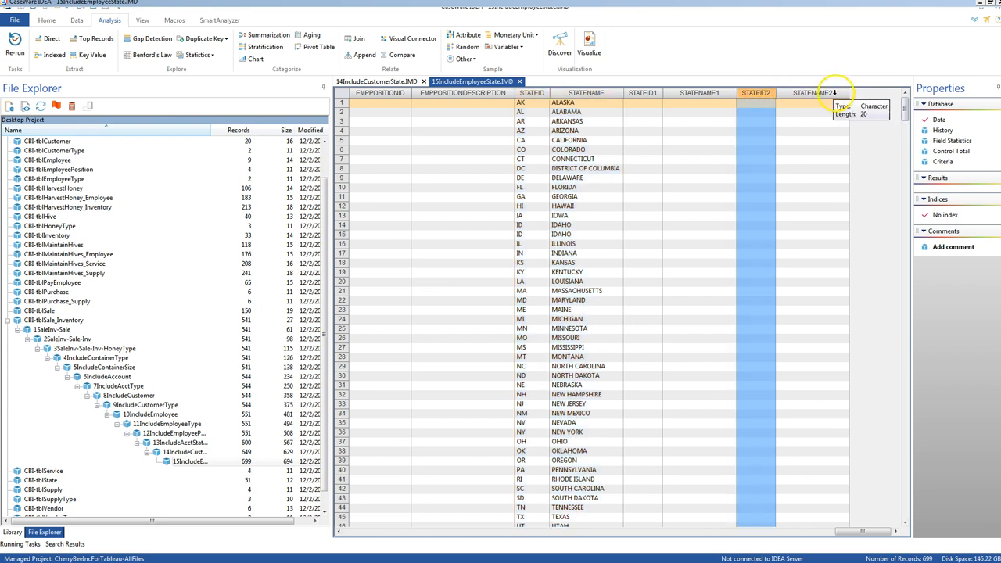
pyautogui.moveTo(906, 112); pyautogui.dragTo(904, 219)
pyautogui.moveTo(904, 221); pyautogui.dragTo(905, 108)
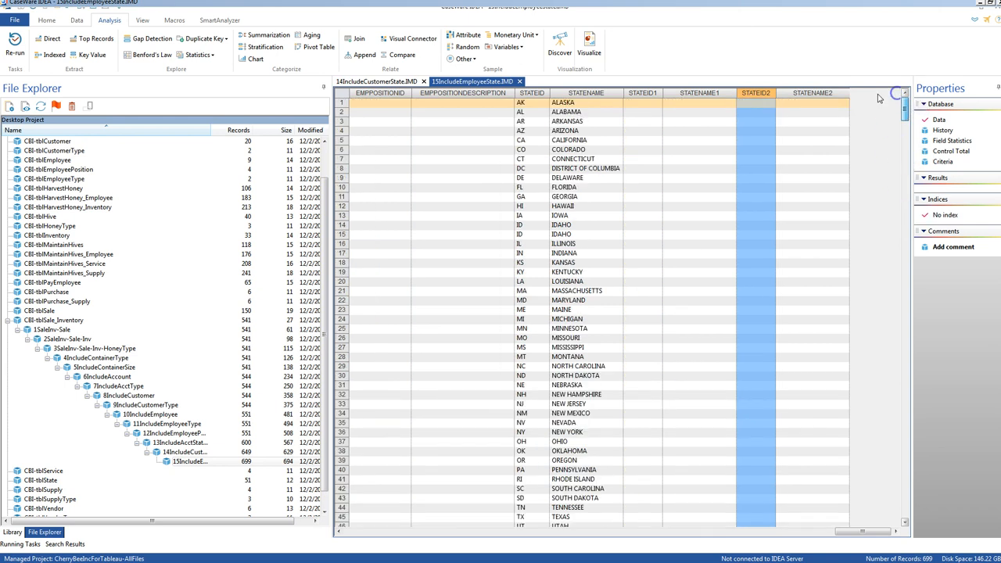
pyautogui.keyDown('shift'); pyautogui.click(812, 93); pyautogui.keyUp('shift')
pyautogui.moveTo(816, 93)
pyautogui.mouseDown()
pyautogui.moveTo(342, 95)
pyautogui.moveTo(598, 97)
pyautogui.mouseUp()
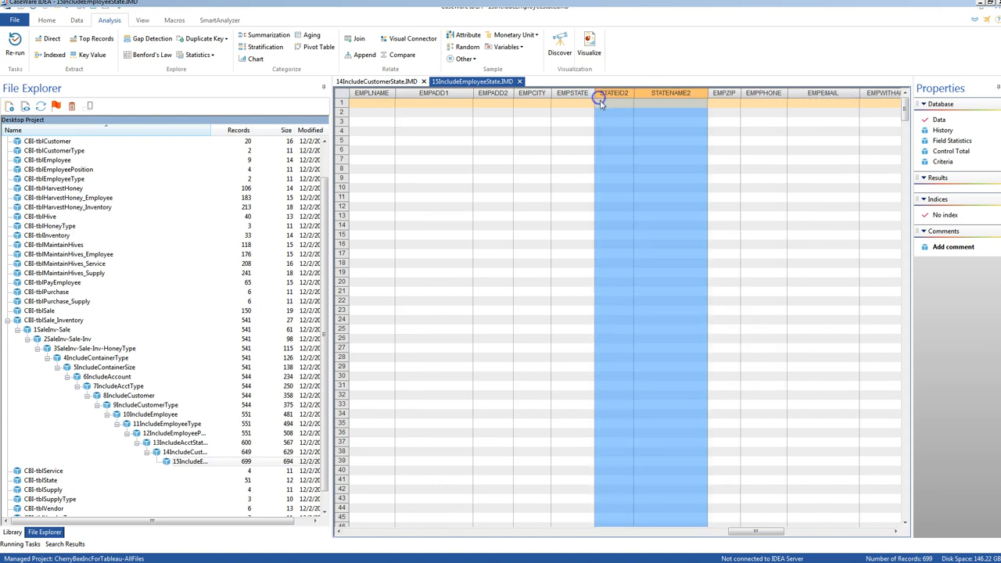
# Examine the STATEID2 and STATENAME2 values against EMPSTATE through all records of 15IncludeEmployeeState.
pyautogui.click(906, 522)
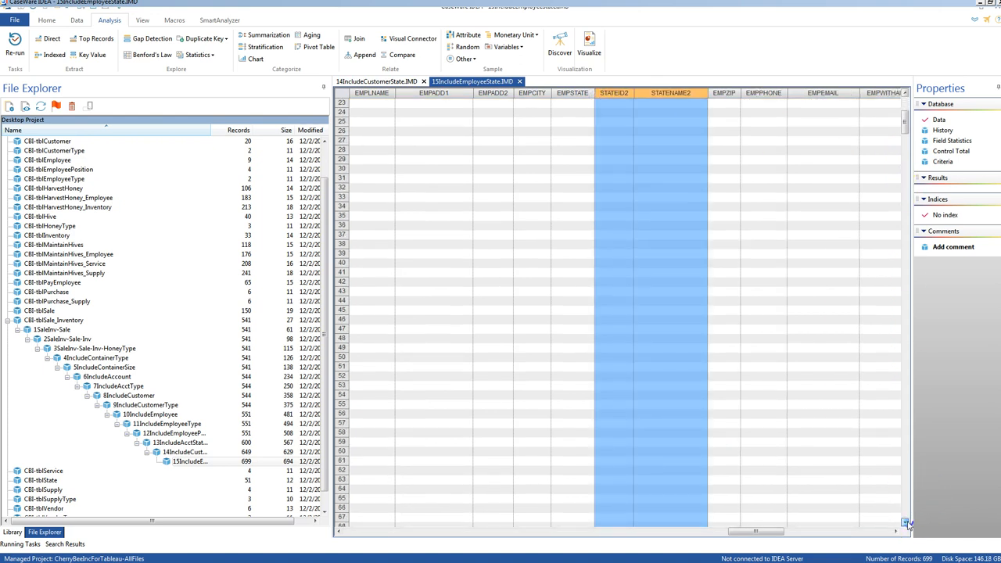
pyautogui.moveTo(906, 522); pyautogui.dragTo(906, 522)
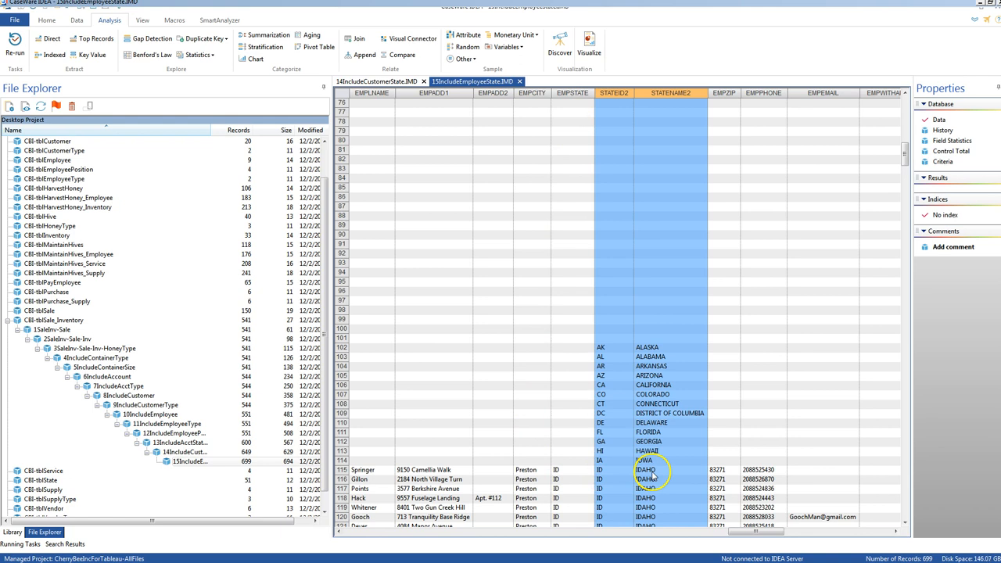
pyautogui.click(905, 521)
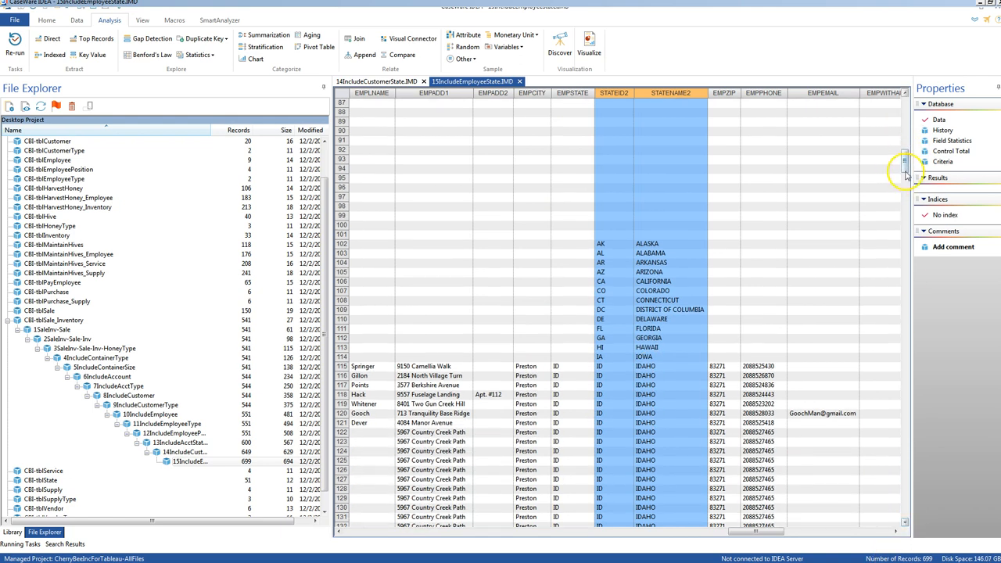
pyautogui.moveTo(903, 161); pyautogui.dragTo(906, 515)
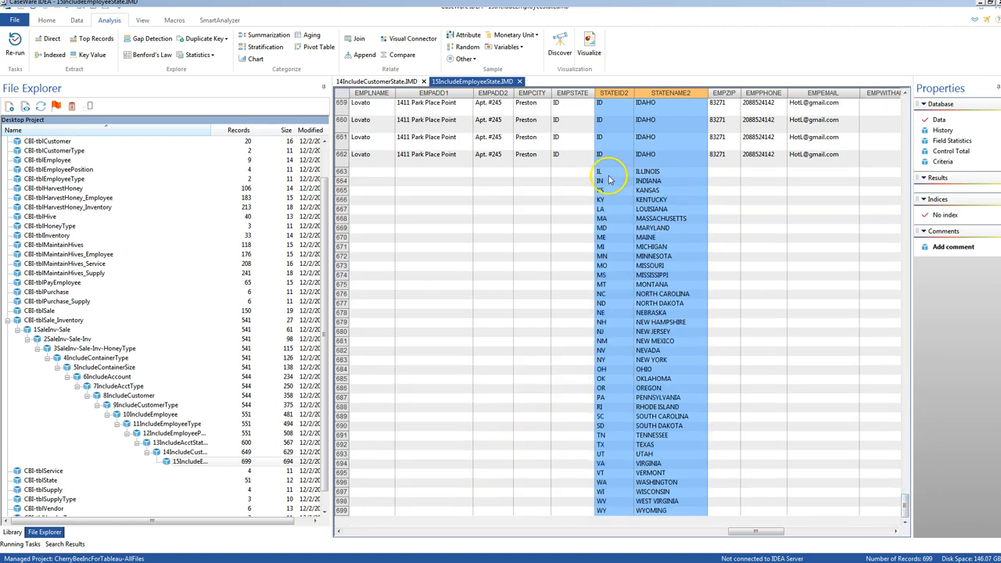
pyautogui.moveTo(907, 512); pyautogui.dragTo(907, 105)
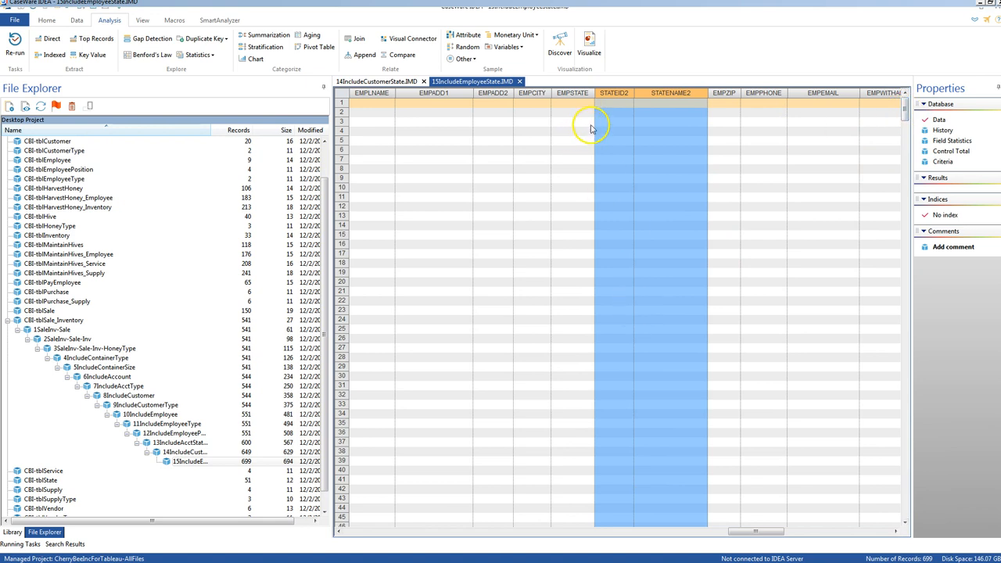
pyautogui.moveTo(614, 94); pyautogui.dragTo(614, 93)
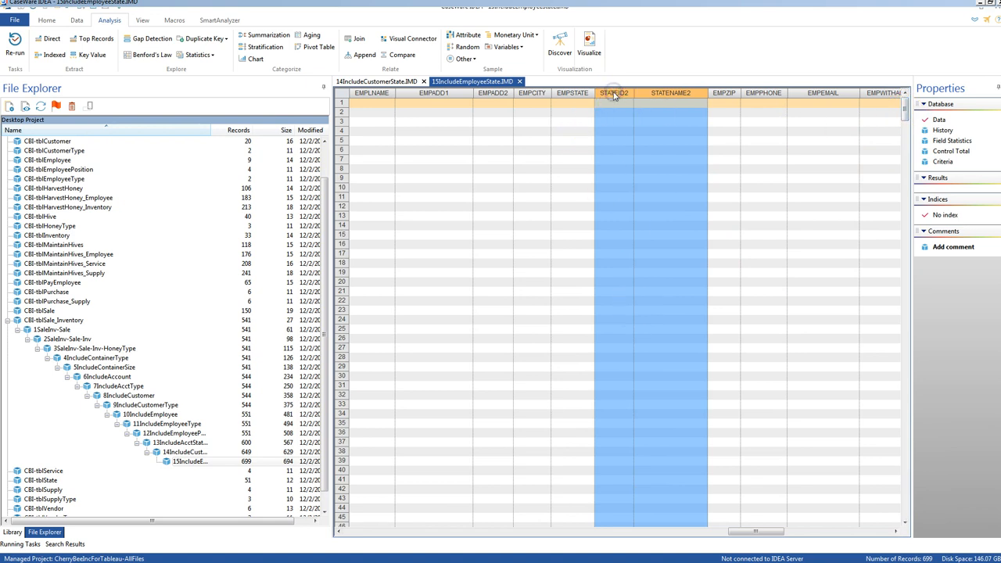
pyautogui.rightClick(614, 94)
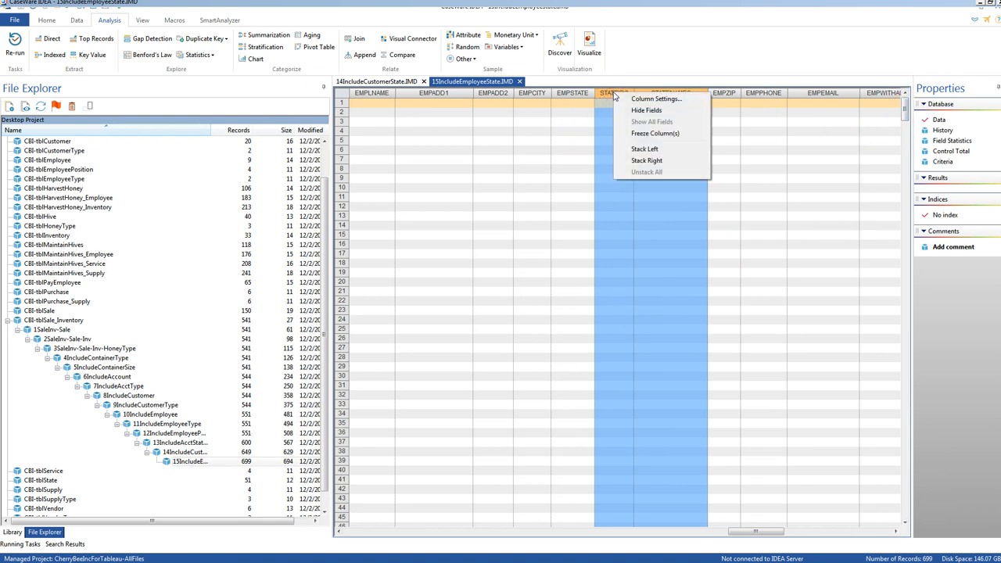
pyautogui.click(649, 99)
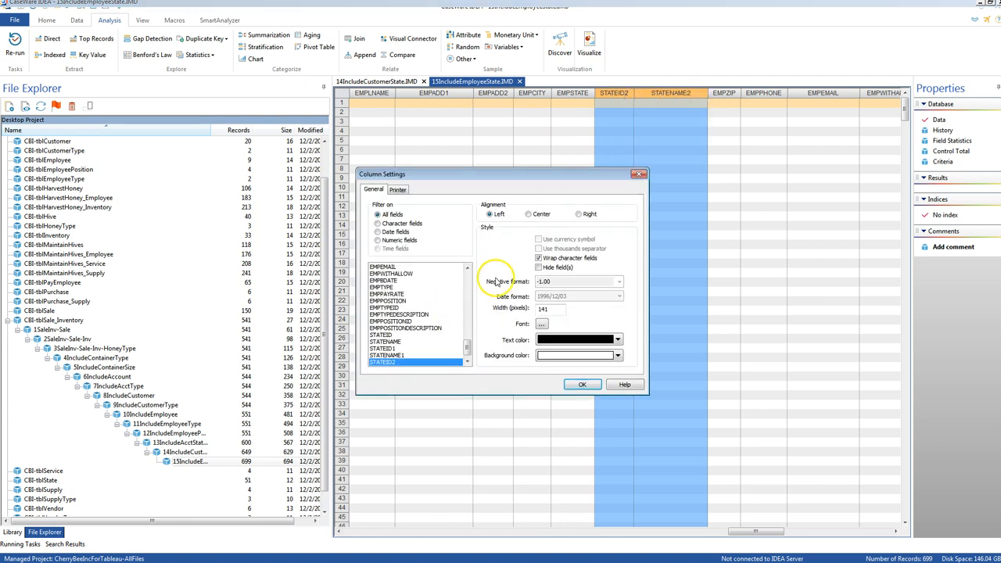
pyautogui.click(583, 384)
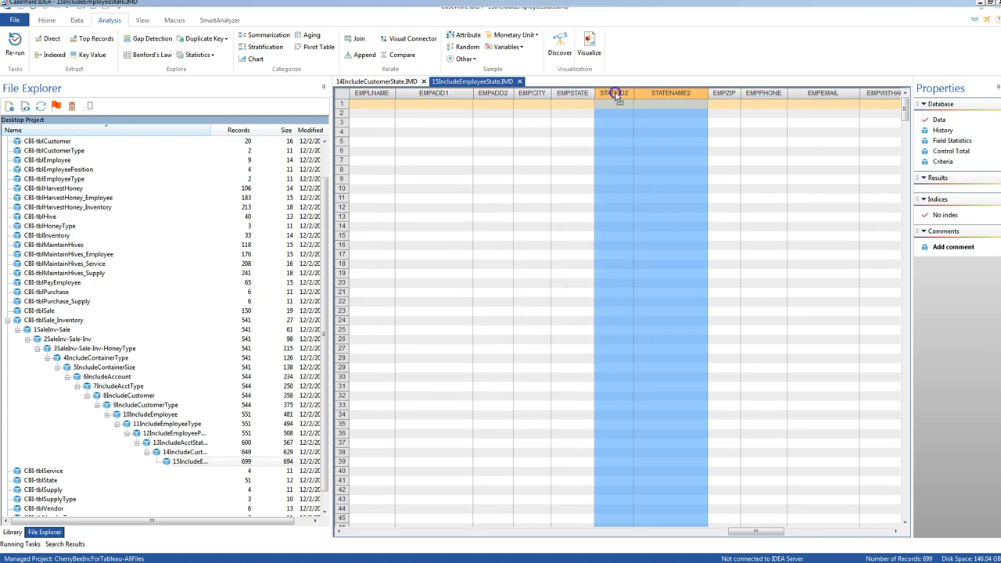
# Sort the 15IncludeEmployeeState records by STATEID2 in ascending order, switch to descending, and return to ascending.
pyautogui.doubleClick(615, 93)
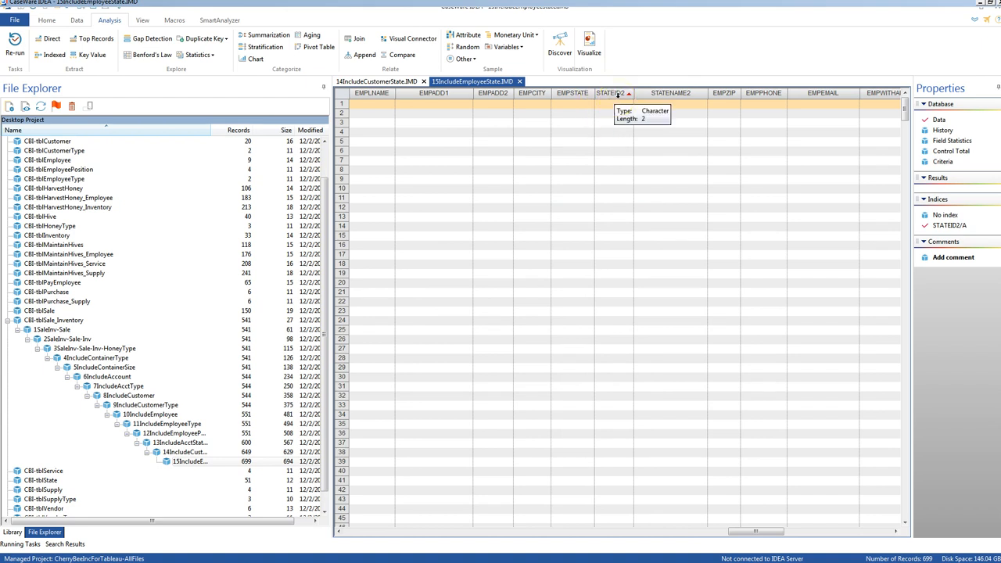
pyautogui.click(627, 94)
pyautogui.doubleClick(628, 94)
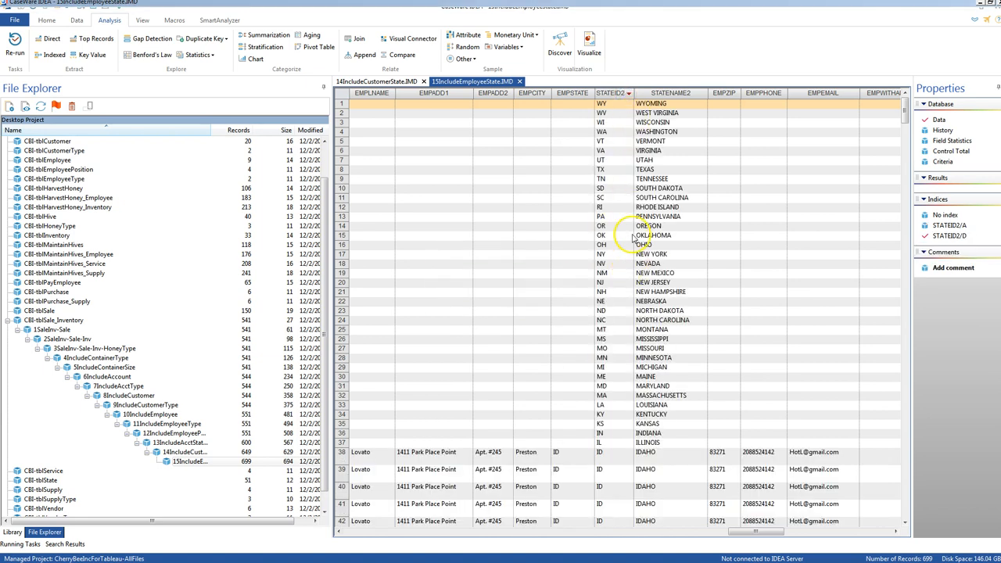
pyautogui.doubleClick(620, 93)
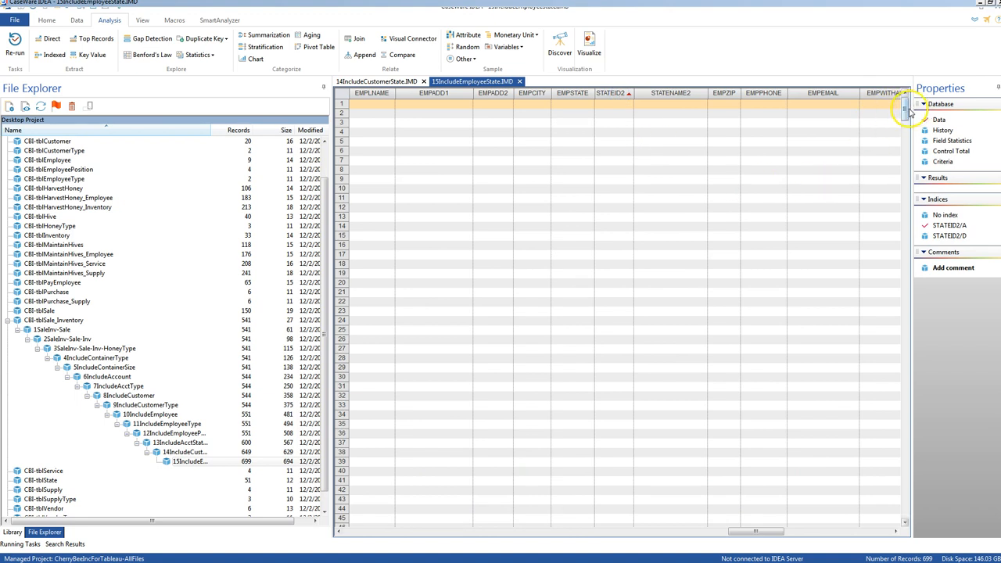
pyautogui.moveTo(904, 110); pyautogui.dragTo(903, 129)
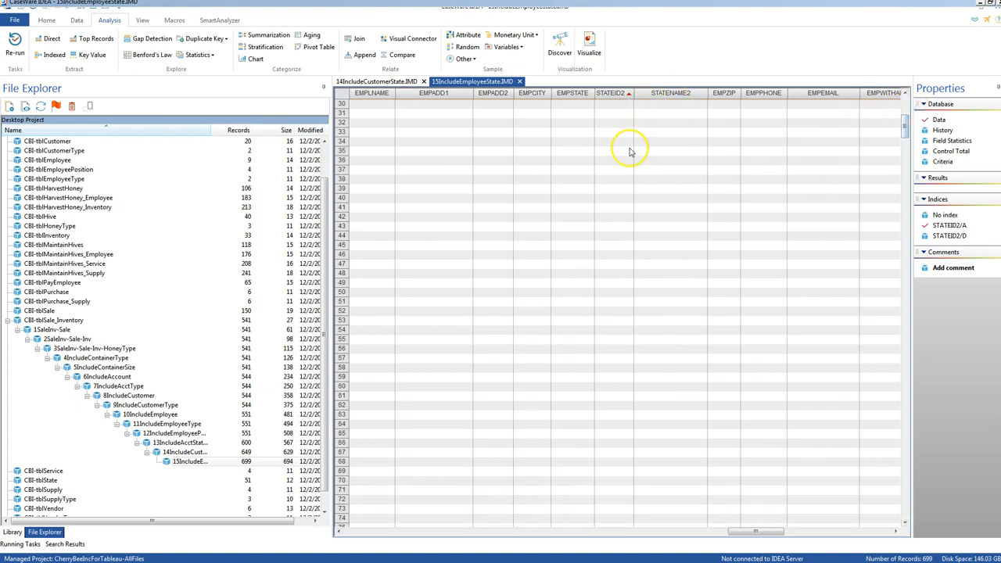
# Open Field Manipulation for 15IncludeEmployeeState and rename the STATEID field as ACCTSTATEID and STATENAME as ACCTSTATENAME.
pyautogui.rightClick(610, 212)
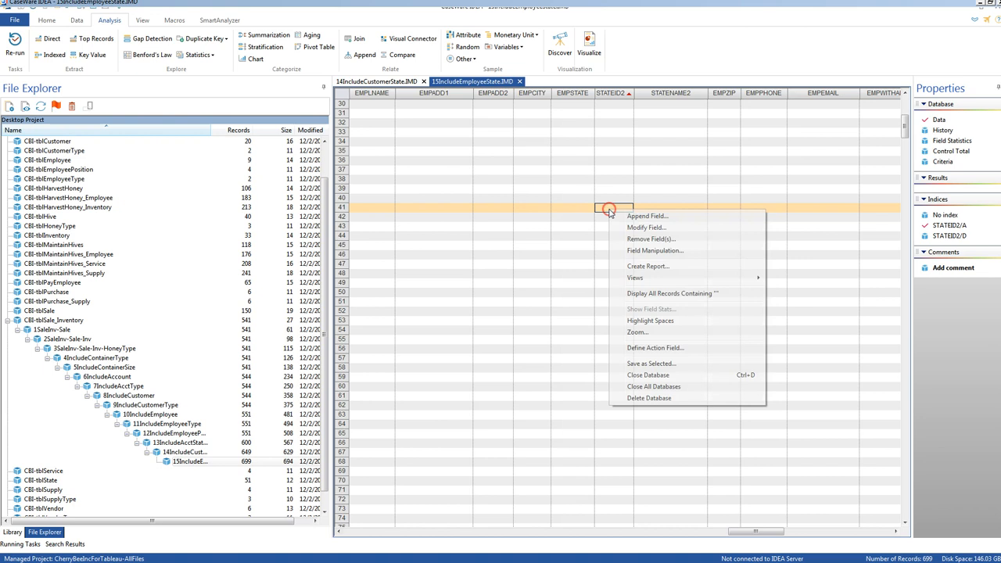
pyautogui.moveTo(618, 277)
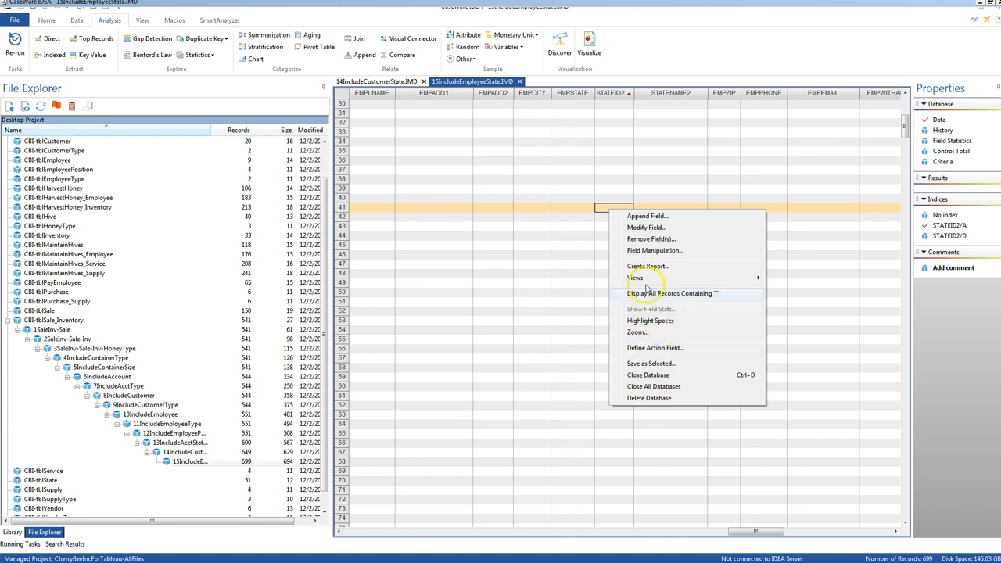
pyautogui.click(645, 251)
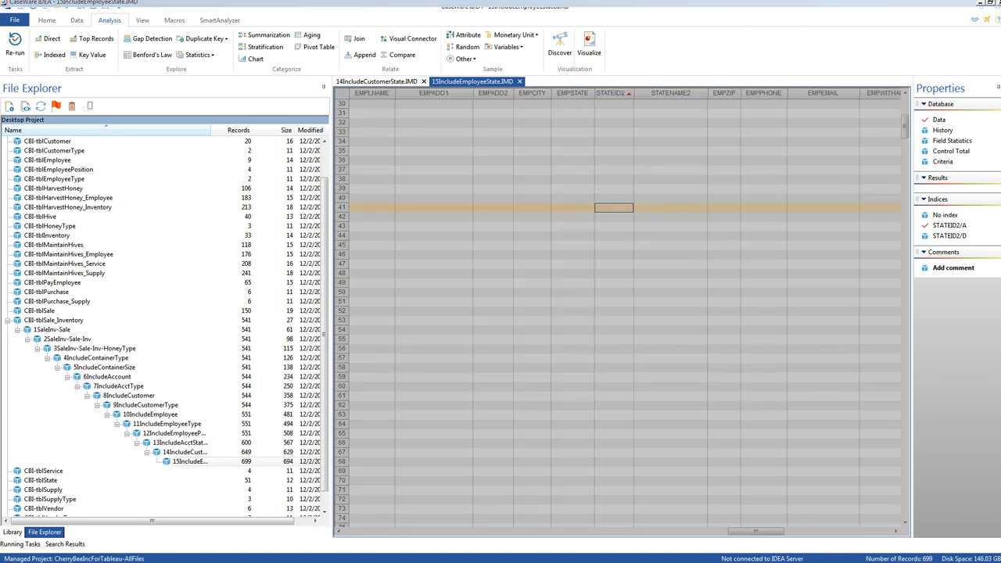
pyautogui.moveTo(1000, 144); pyautogui.dragTo(546, 77)
pyautogui.moveTo(754, 116); pyautogui.dragTo(750, 284)
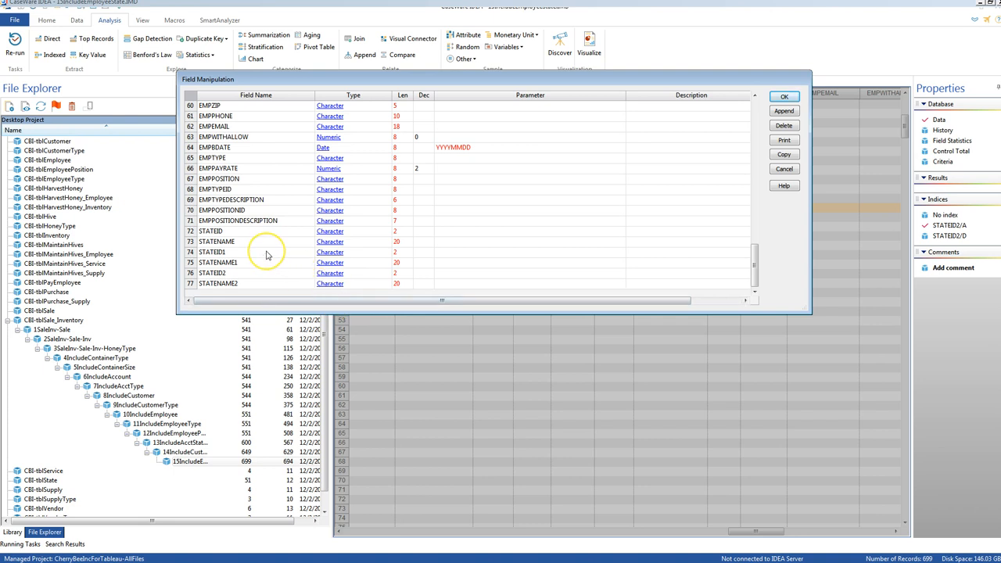
pyautogui.click(240, 247)
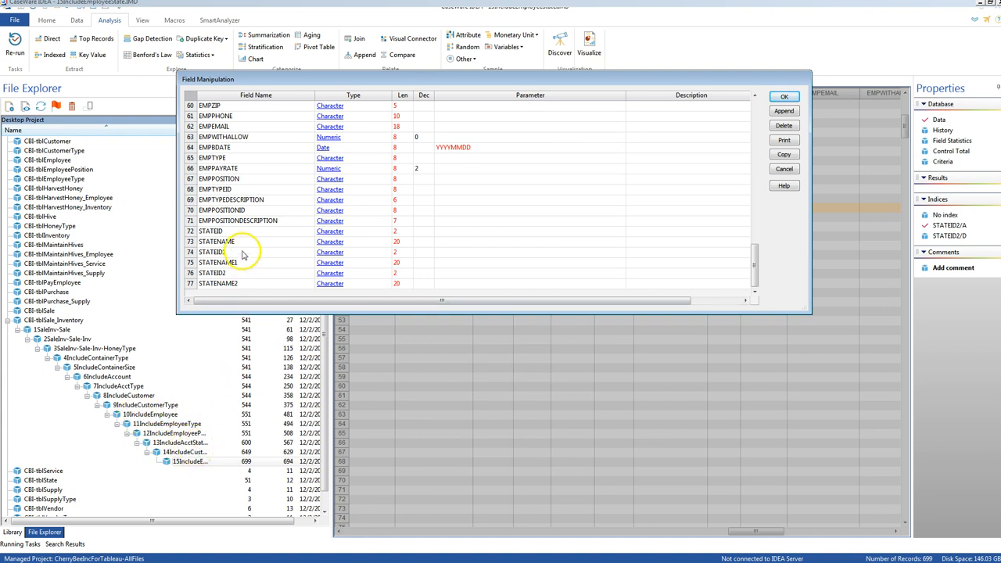
pyautogui.click(221, 232)
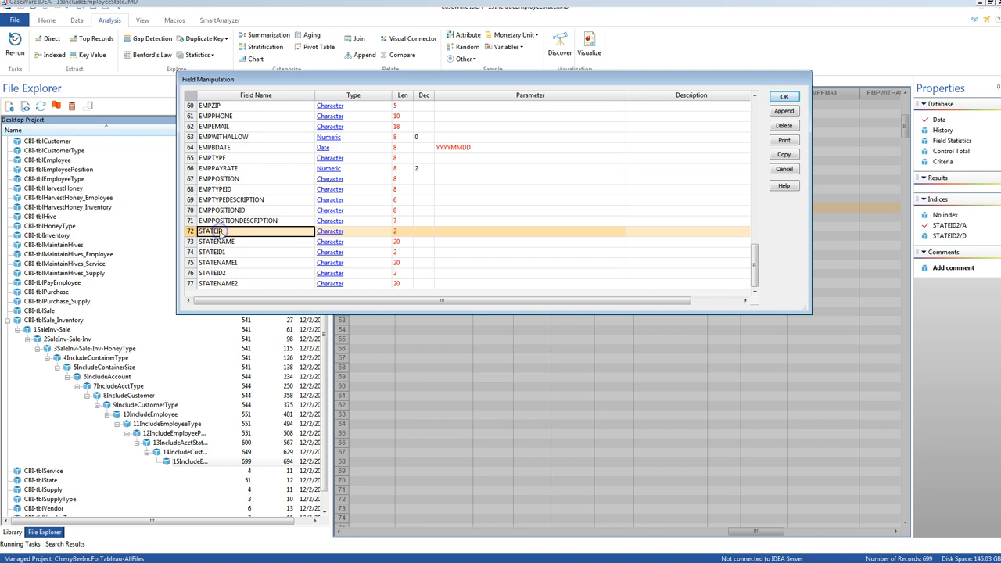
pyautogui.doubleClick(220, 232)
pyautogui.doubleClick(214, 243)
pyautogui.click(214, 242)
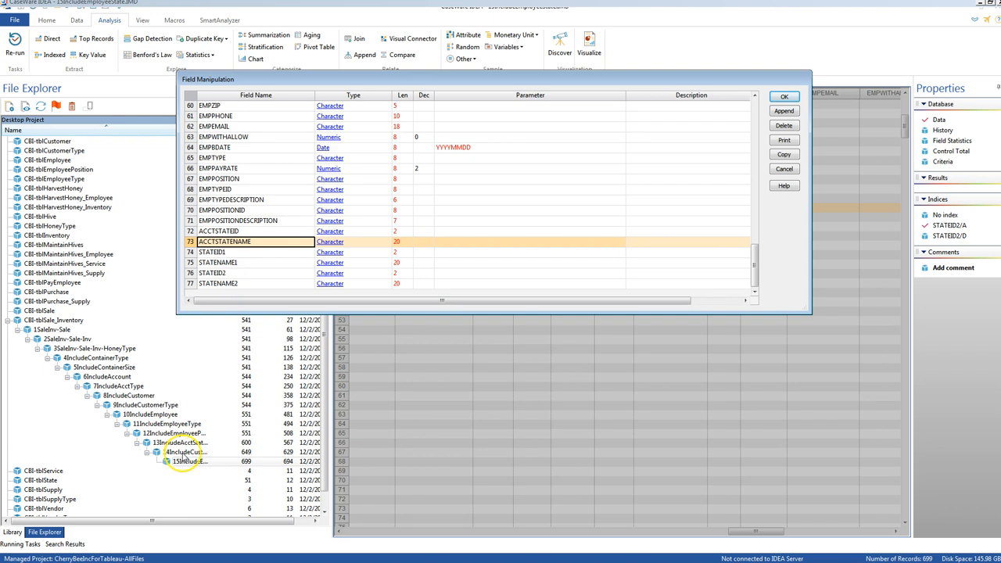
# Rename the STATEID1 field as CUSTSTATEID1 and the STATENAME1 field as CUSTSTATENAME1.
pyautogui.click(211, 253)
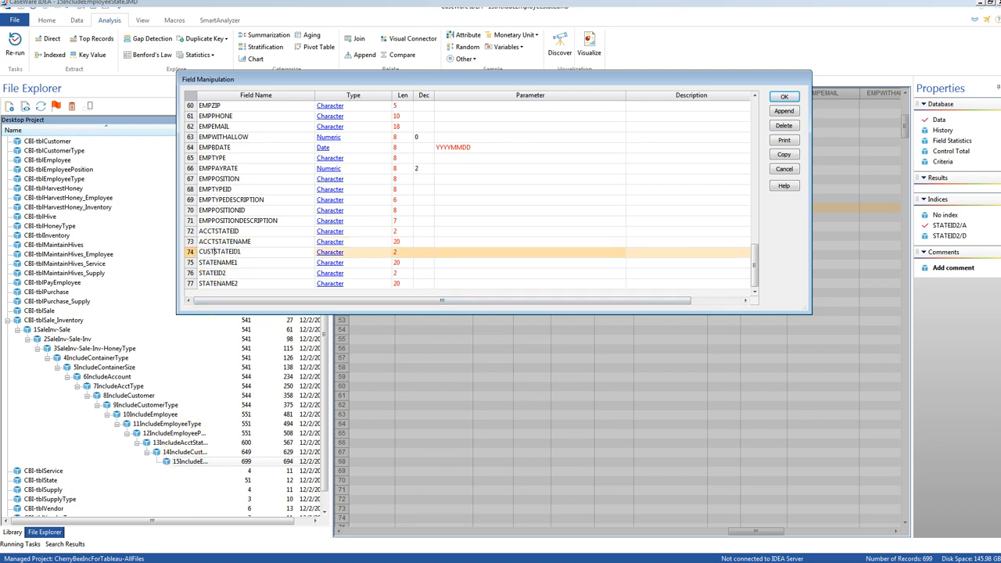
pyautogui.click(219, 253)
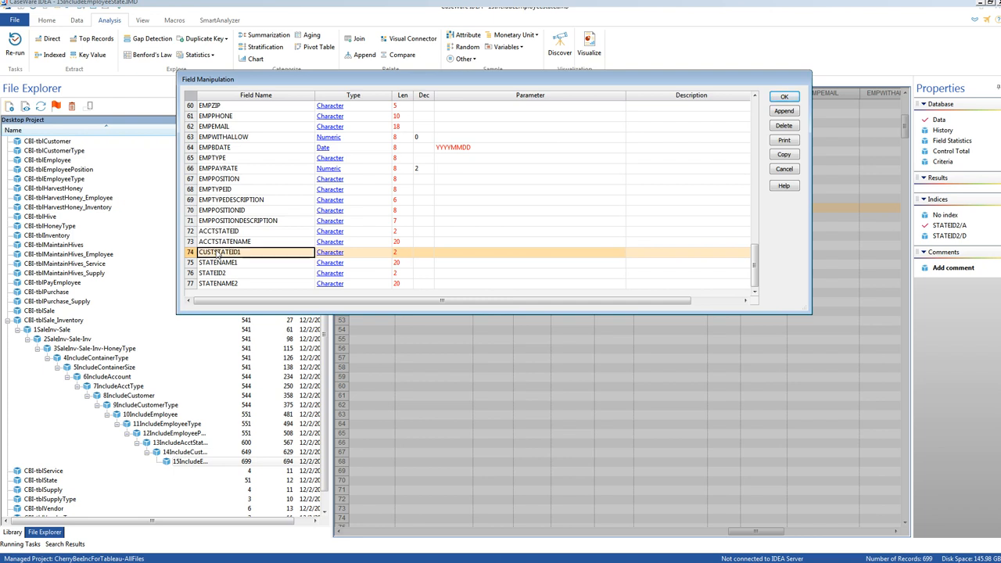
pyautogui.click(207, 264)
pyautogui.press('Home')
pyautogui.write('C')
pyautogui.press('Return')
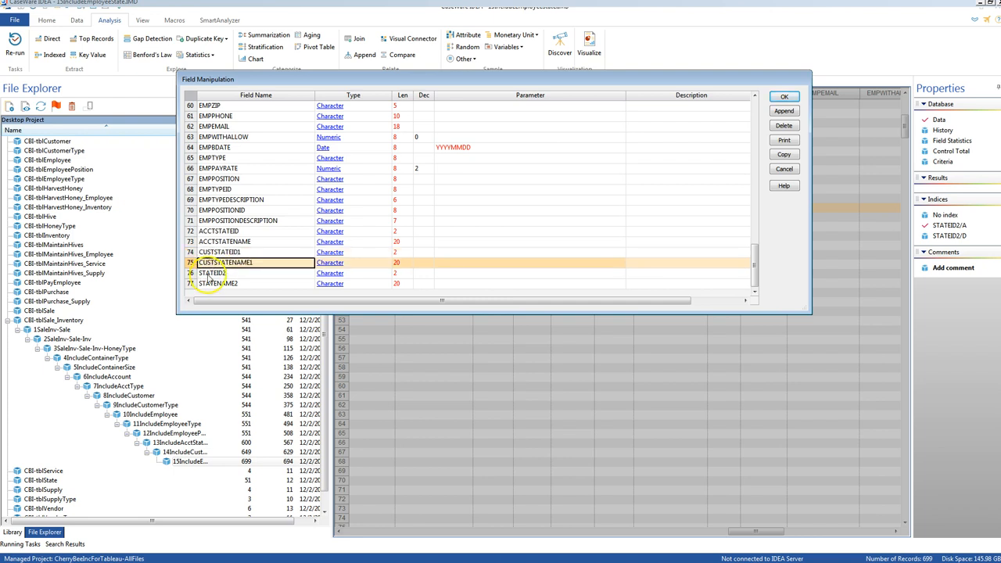
# Rename the STATEID2 field as EMPSTATEID2 and STATENAME2 as EMPSTATENAME2, and apply all the field name changes.
pyautogui.click(210, 273)
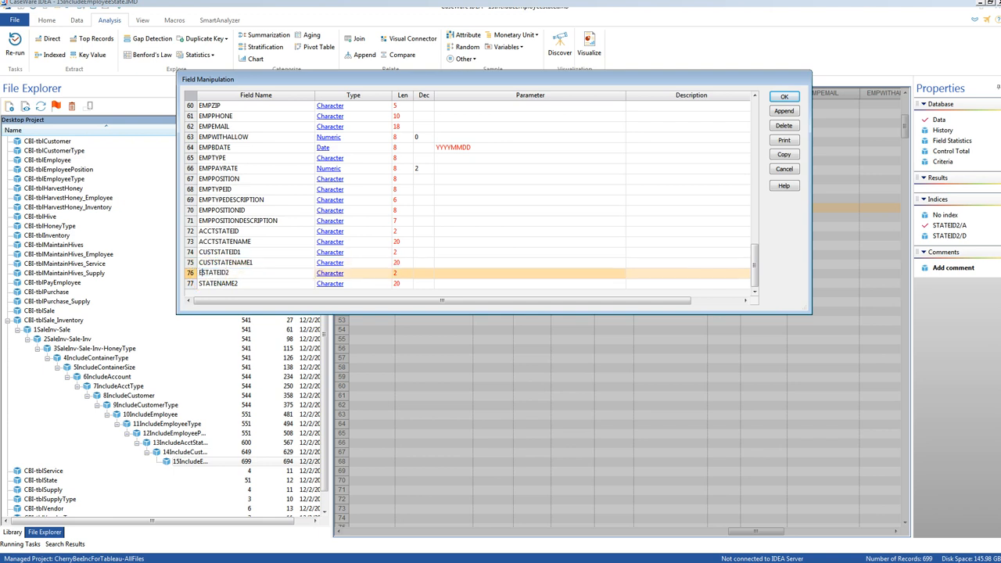
pyautogui.press('Return')
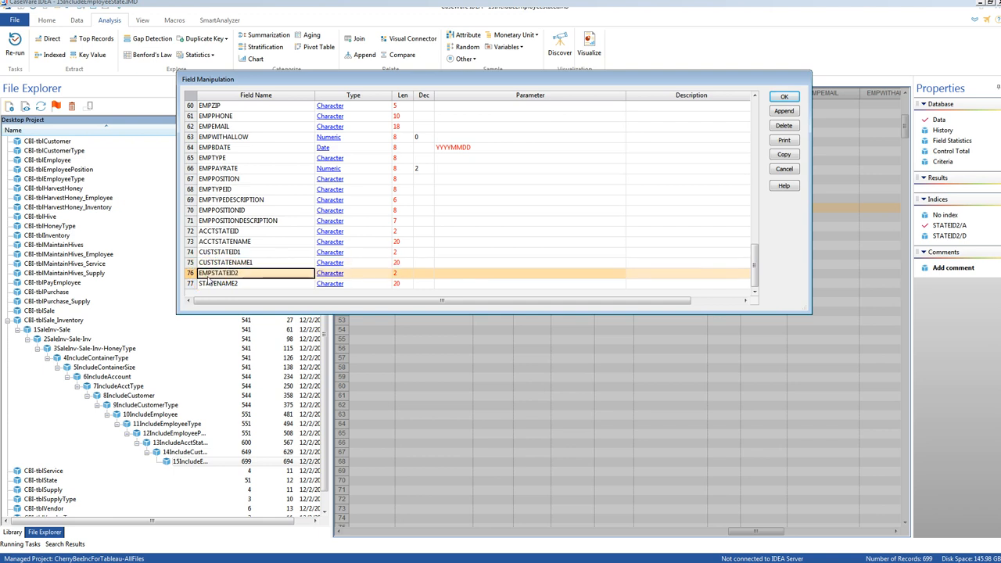
pyautogui.click(210, 284)
pyautogui.press('Home')
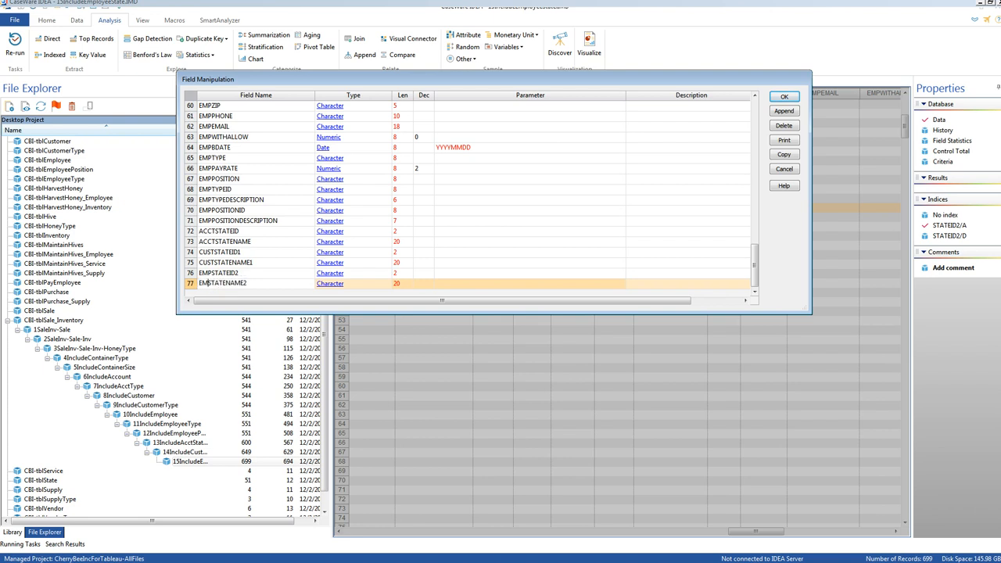
pyautogui.write('EMP')
pyautogui.press('Return')
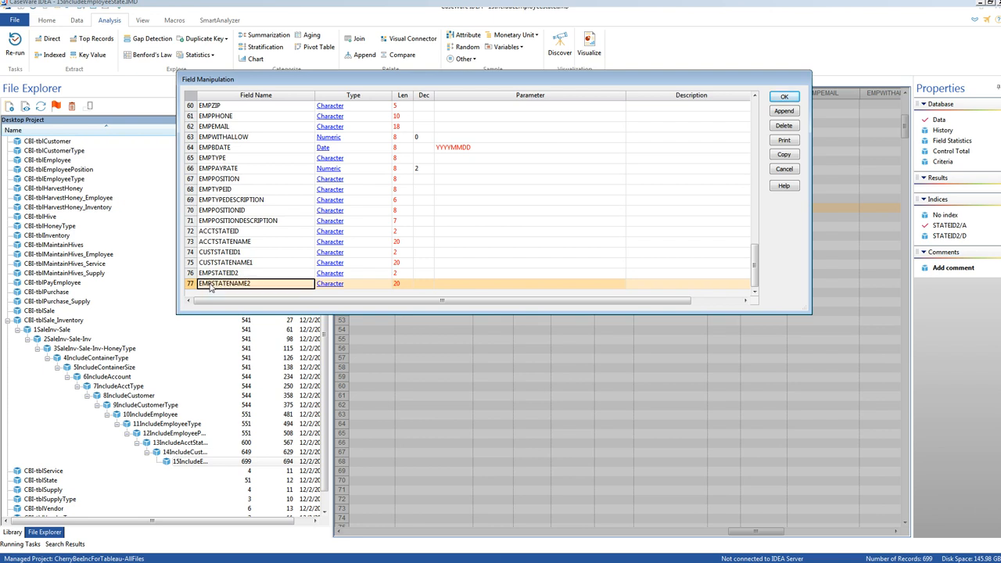
pyautogui.click(794, 100)
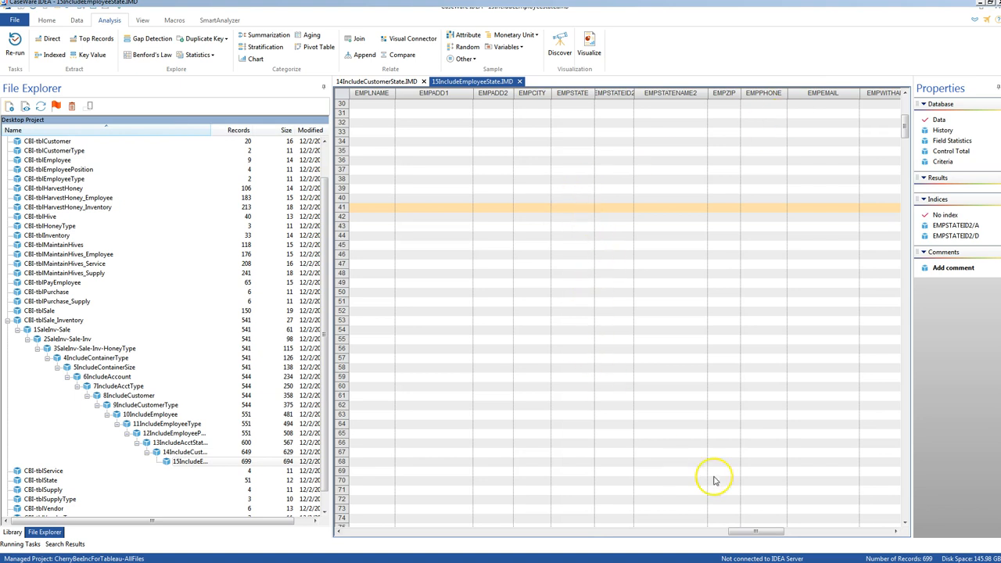
# Widen the ACCTSTATEID column in 15IncludeEmployeeState to fit its full heading.
pyautogui.moveTo(755, 532); pyautogui.dragTo(862, 532)
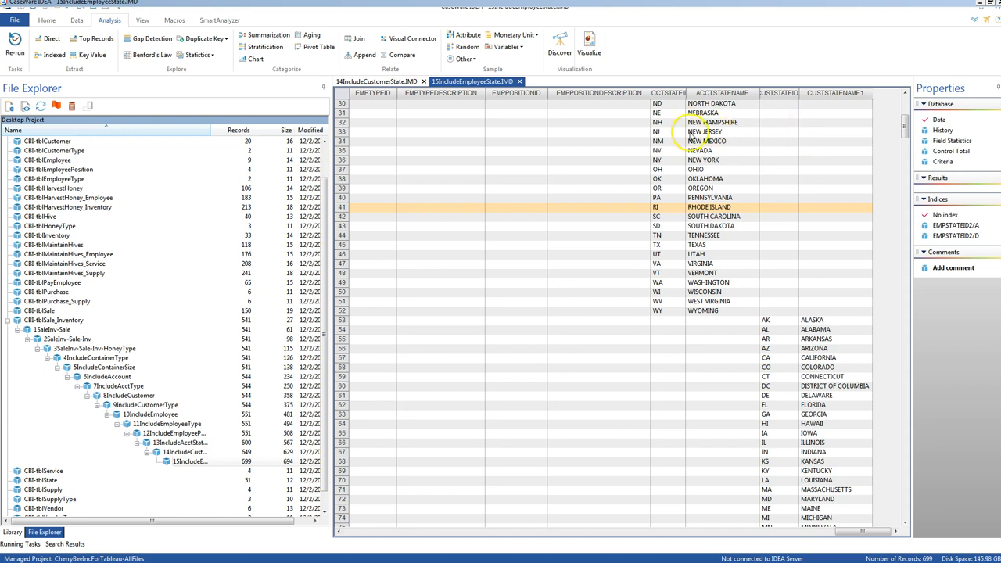
pyautogui.moveTo(685, 93); pyautogui.dragTo(718, 93)
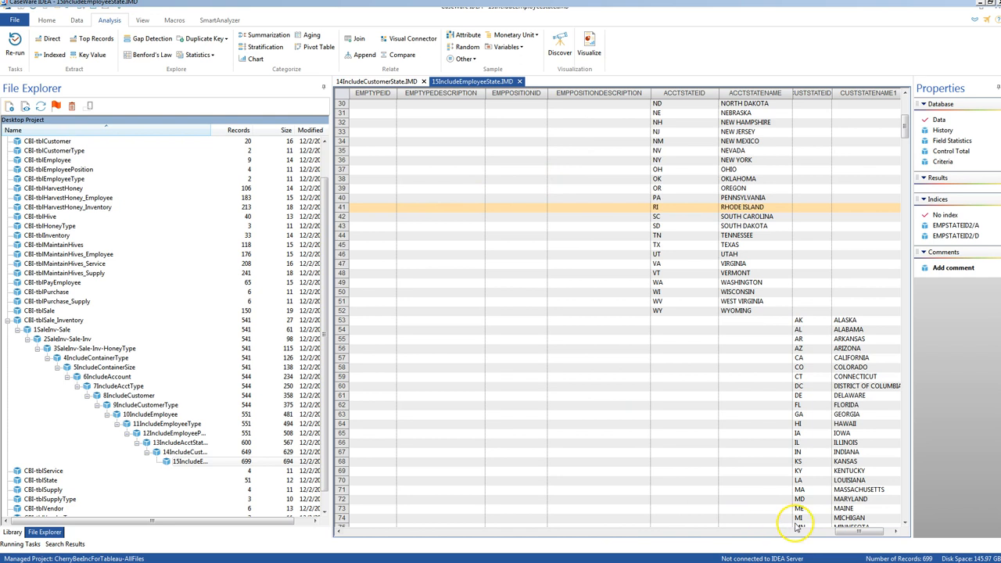
# Compare the fields of 15IncludeEmployeeState with the original CBI-tblSale_Inventory table and return to the joined database.
pyautogui.moveTo(842, 533); pyautogui.dragTo(338, 516)
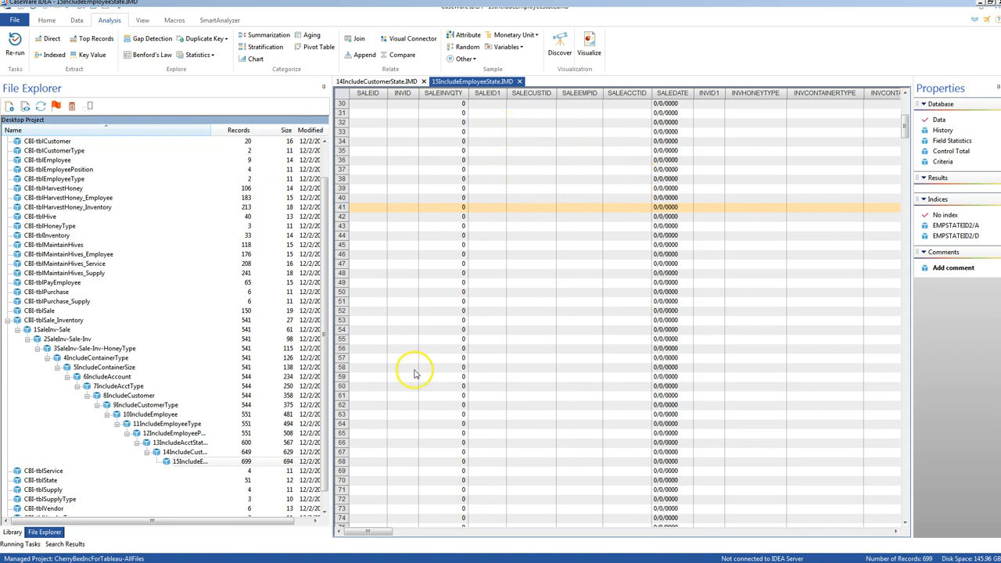
pyautogui.moveTo(367, 532); pyautogui.dragTo(815, 532)
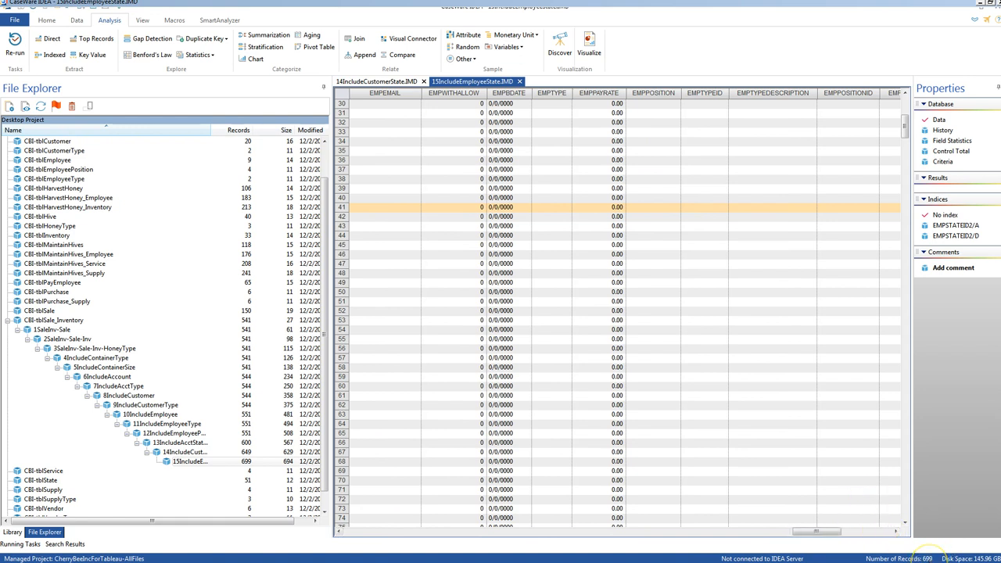
pyautogui.doubleClick(50, 320)
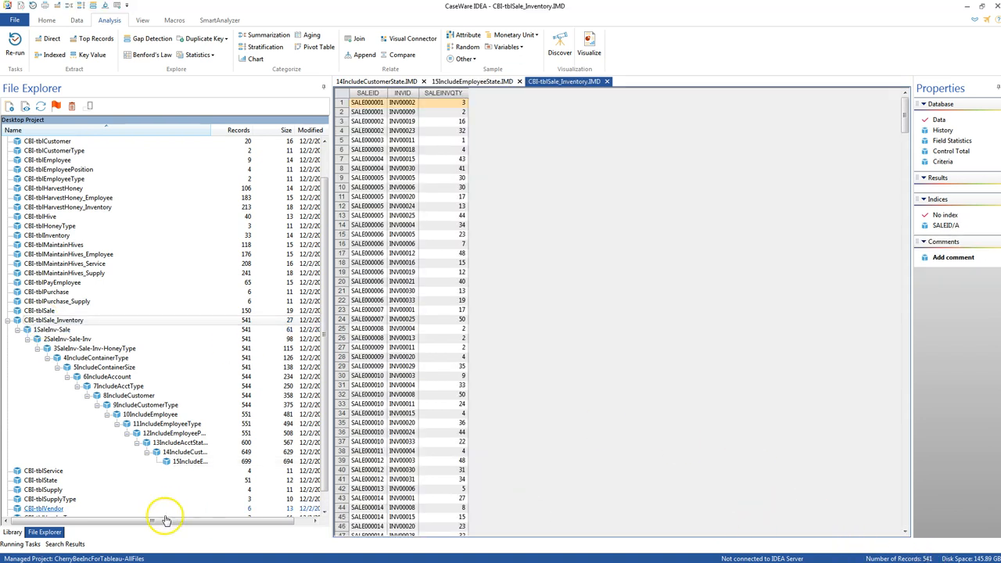
pyautogui.doubleClick(190, 461)
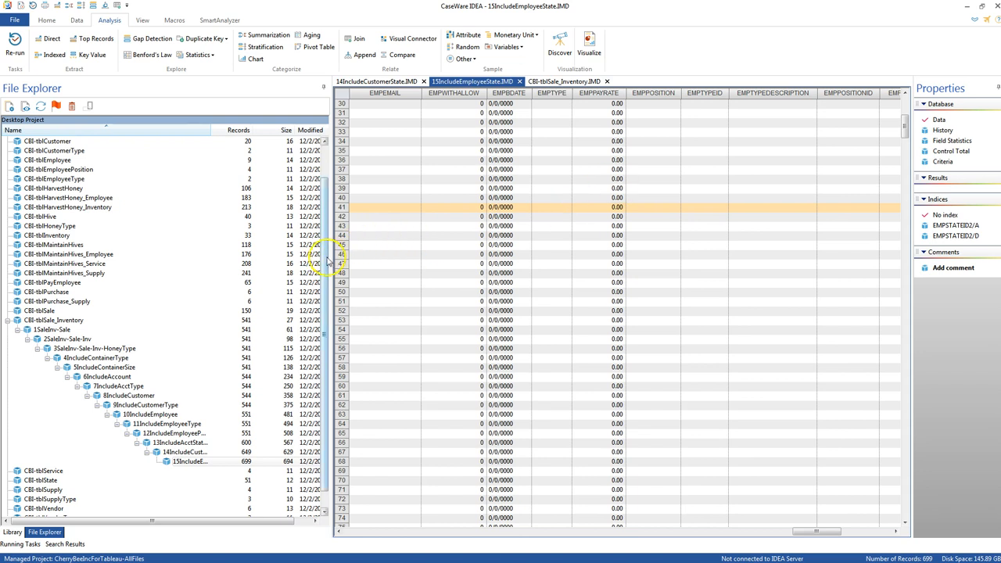
# Narrow the file tree and close the CBI-tblSale_Inventory and 14IncludeCustomerState databases, keeping only 15IncludeEmployeeState open.
pyautogui.moveTo(332, 258); pyautogui.dragTo(258, 250)
pyautogui.click(191, 462)
pyautogui.click(194, 463)
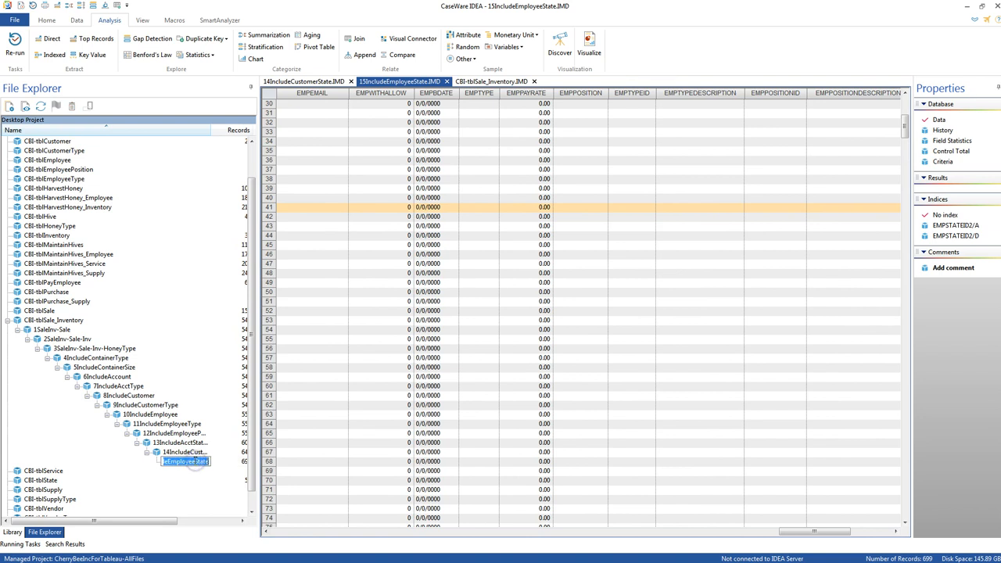
pyautogui.click(156, 482)
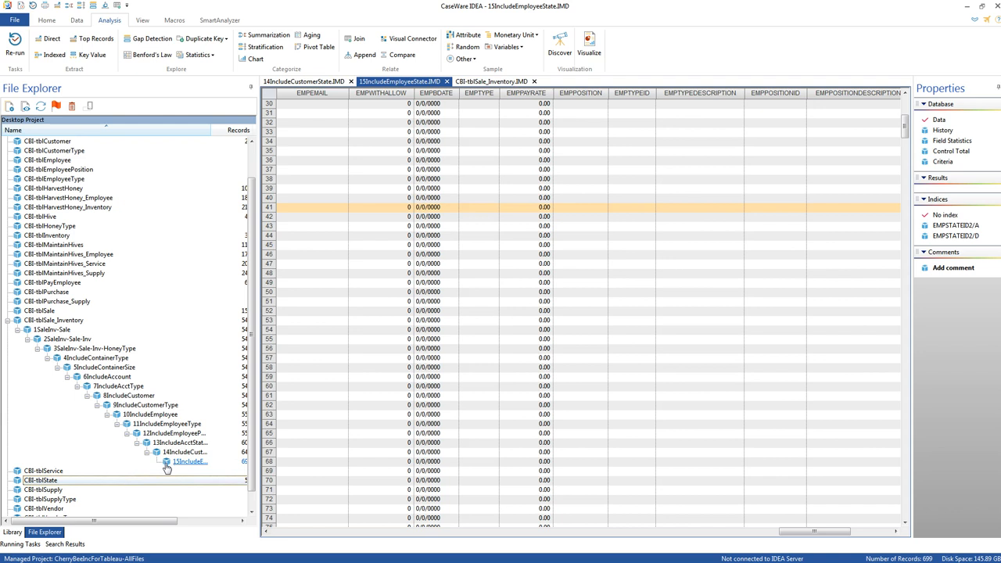
pyautogui.click(535, 81)
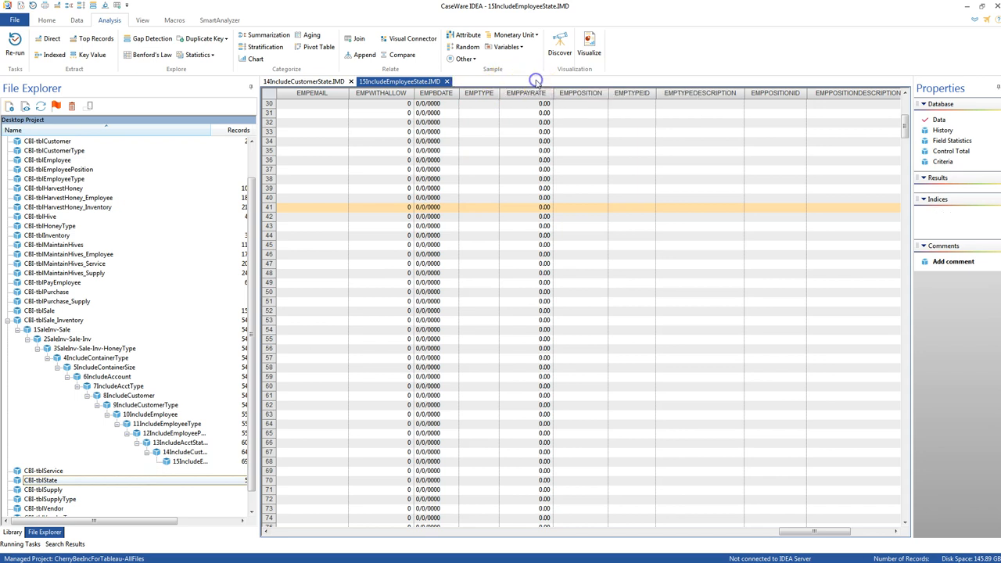
pyautogui.click(350, 81)
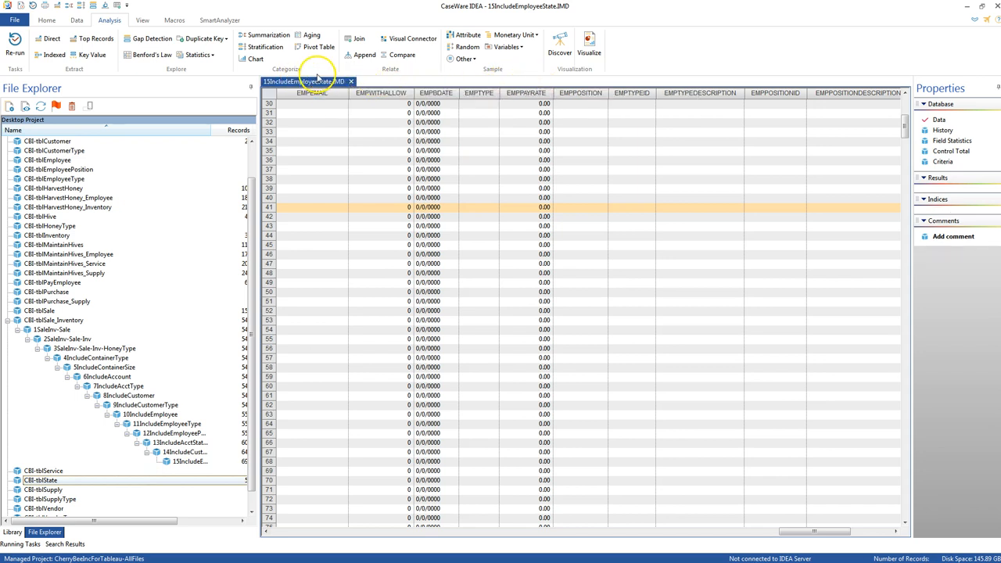
# Start exporting the 15IncludeEmployeeState database in Microsoft Excel 2007-2010 format.
pyautogui.click(76, 20)
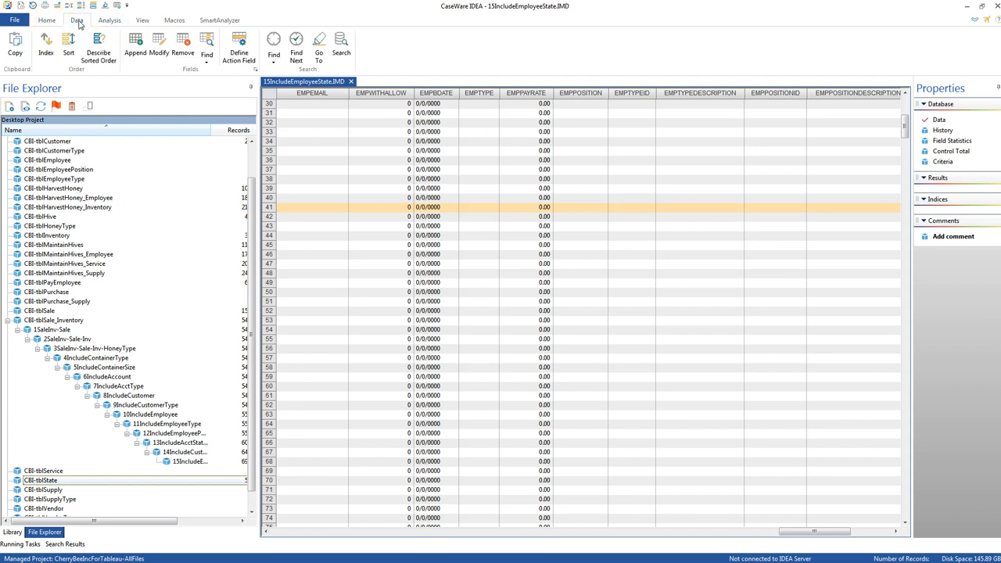
pyautogui.click(48, 20)
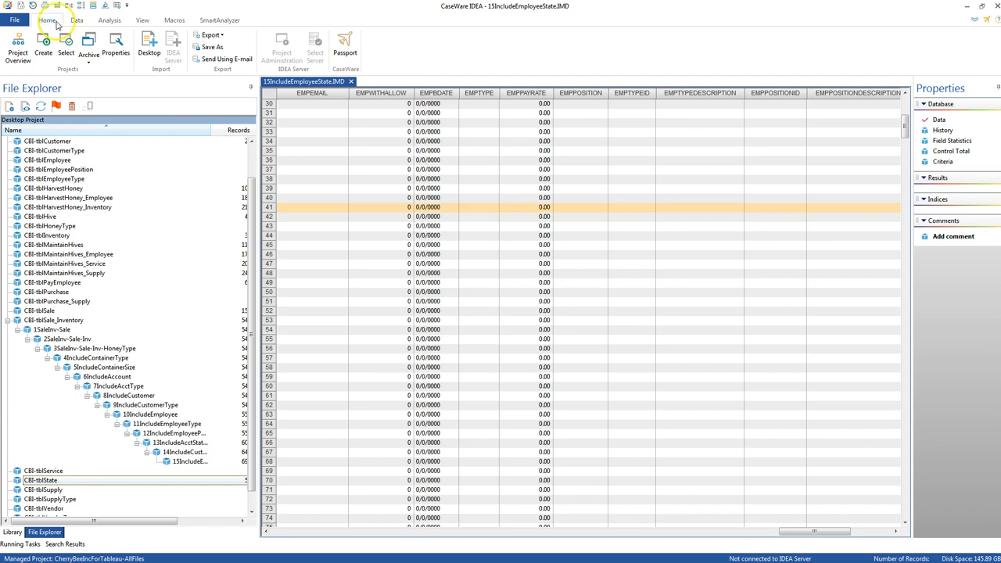
pyautogui.click(219, 35)
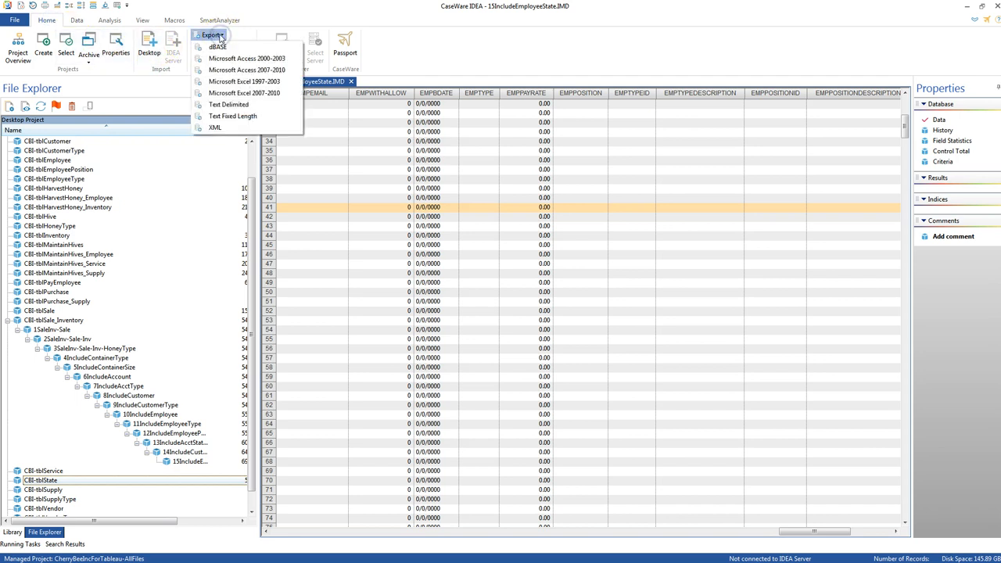
pyautogui.click(227, 73)
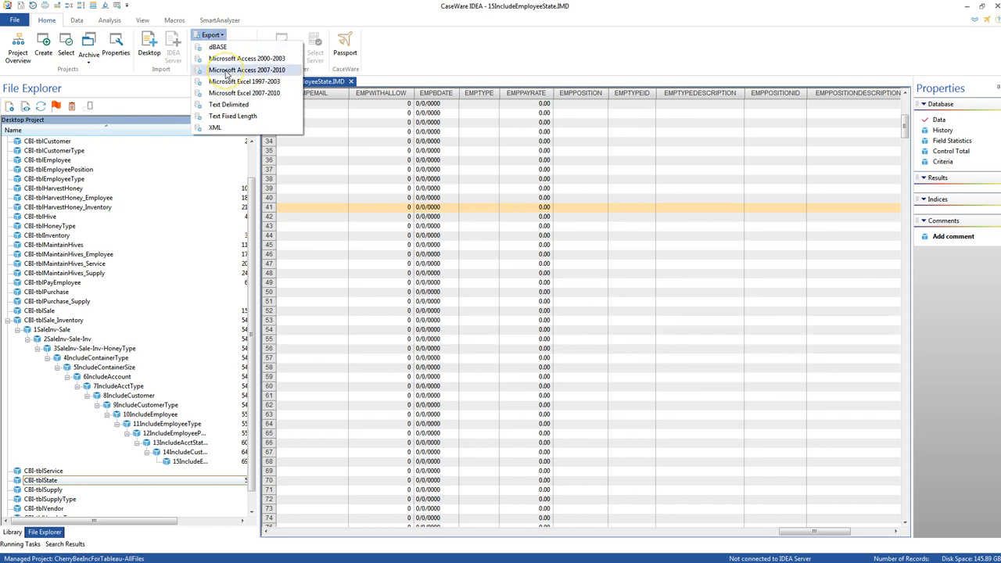
pyautogui.click(232, 94)
pyautogui.click(232, 94)
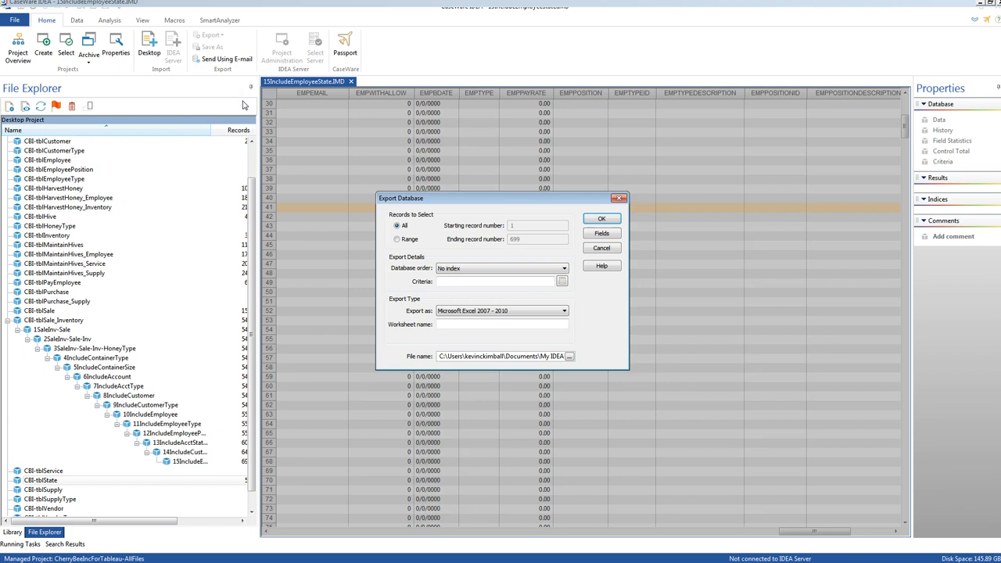
# Set the export file name to CBI-AllSalesEventRecords in the Tableau-CherryBeeInc folder and run the export of all records.
pyautogui.click(508, 357)
pyautogui.click(569, 357)
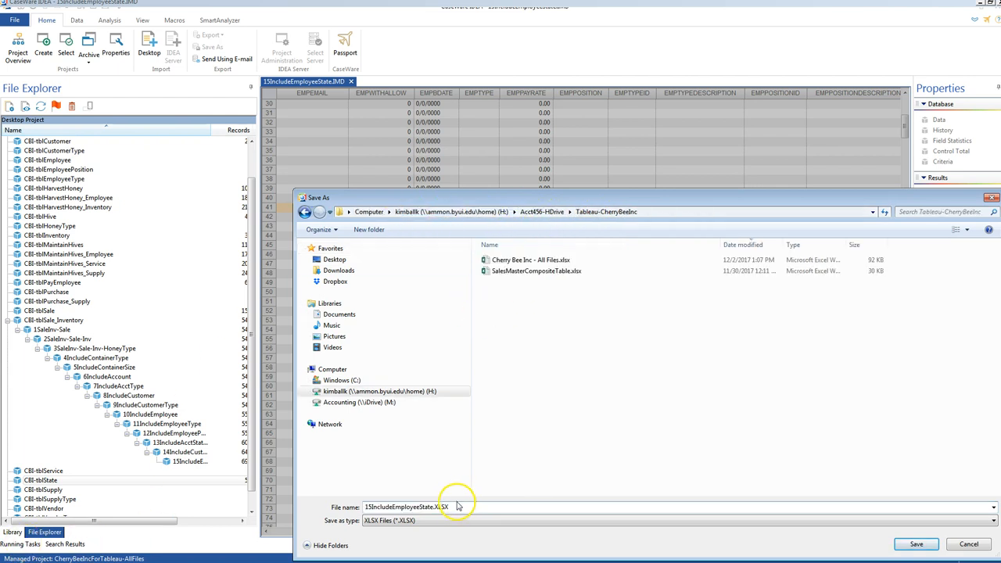
pyautogui.doubleClick(456, 507)
pyautogui.press('Home')
pyautogui.write('CBI')
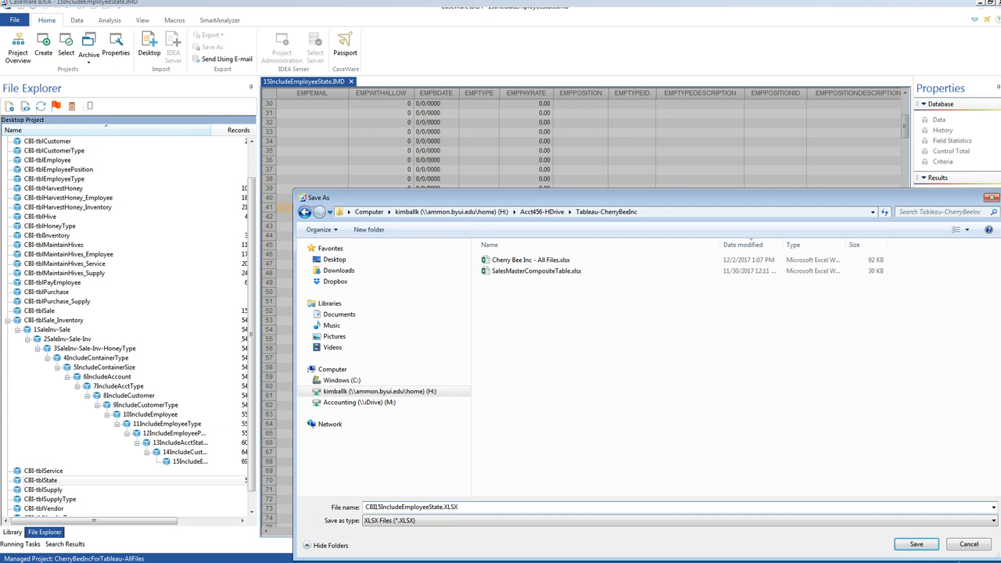
pyautogui.write('-AllSalesEventRec')
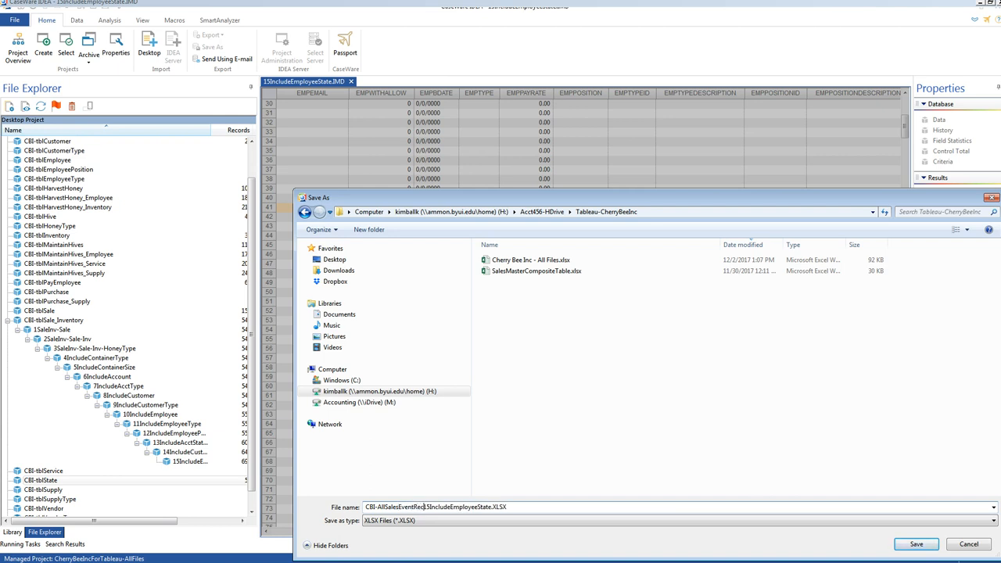
pyautogui.write('ords')
pyautogui.hotkey('shift', 'End')
pyautogui.press('Delete')
pyautogui.click(916, 543)
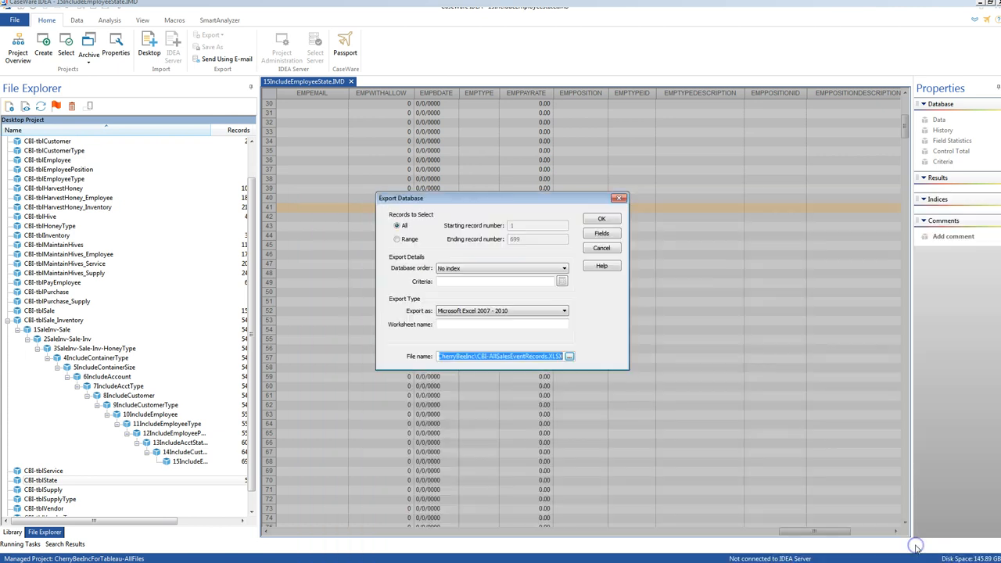
pyautogui.click(603, 221)
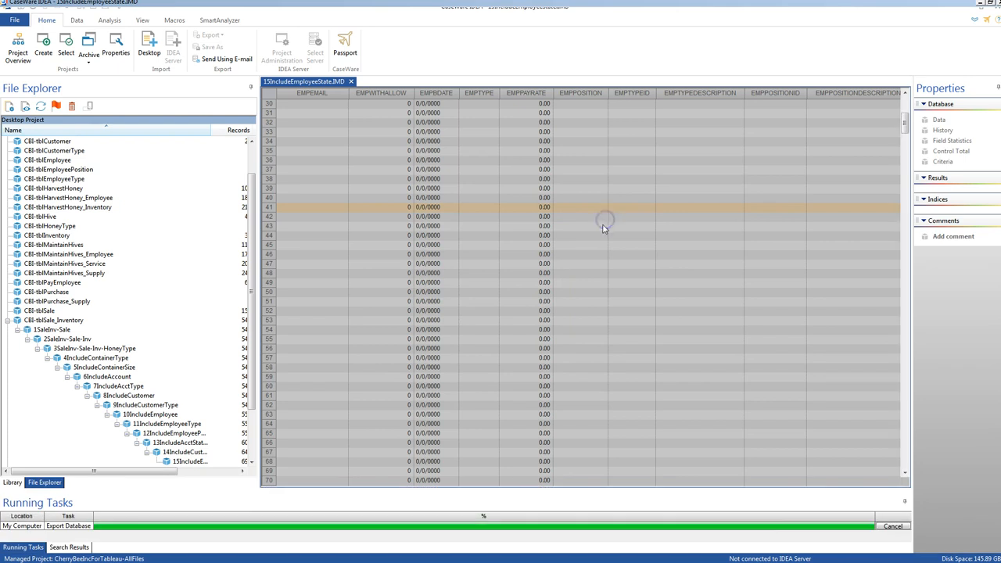